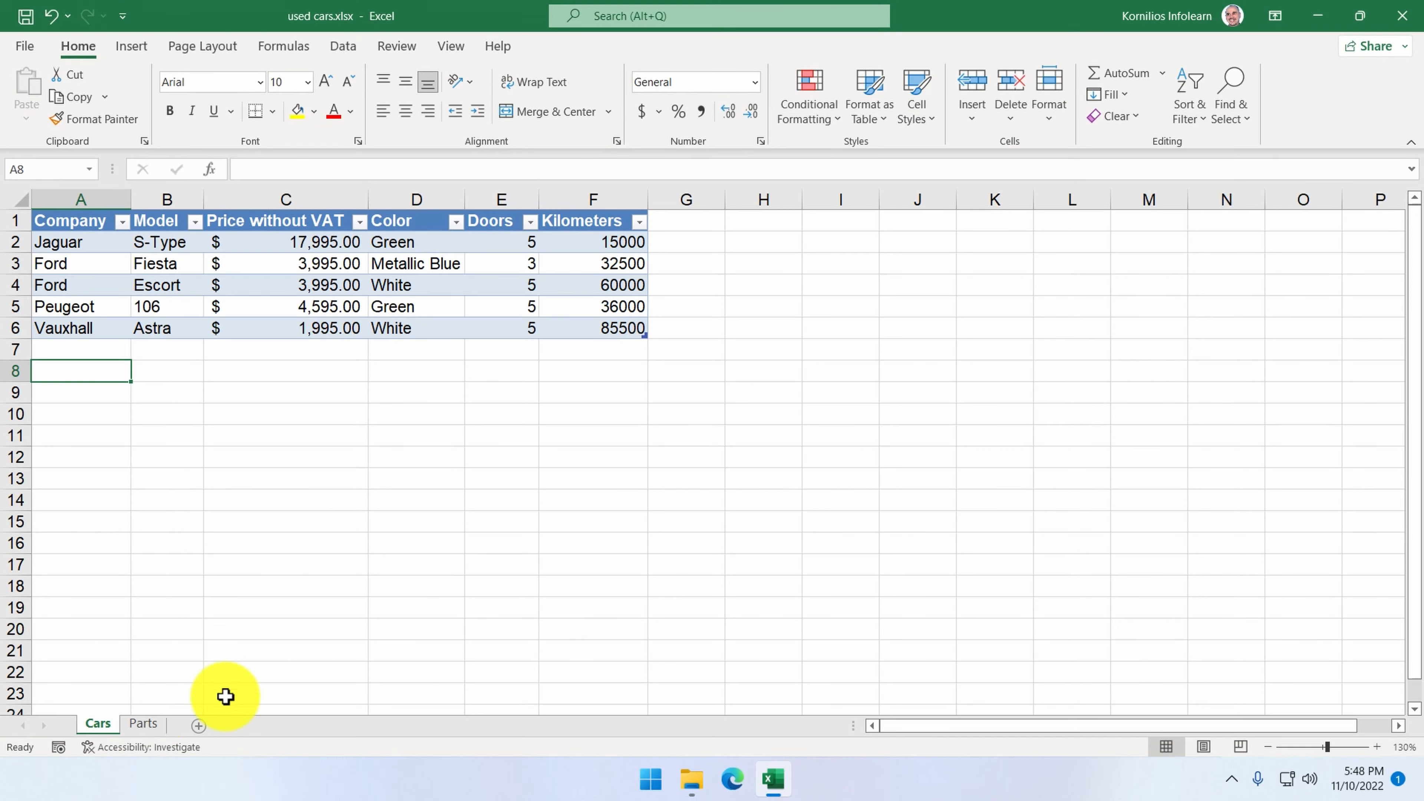
Step: Select cell A1 on the Parts sheet and bring up the sources available for importing external data
left_click(144, 723)
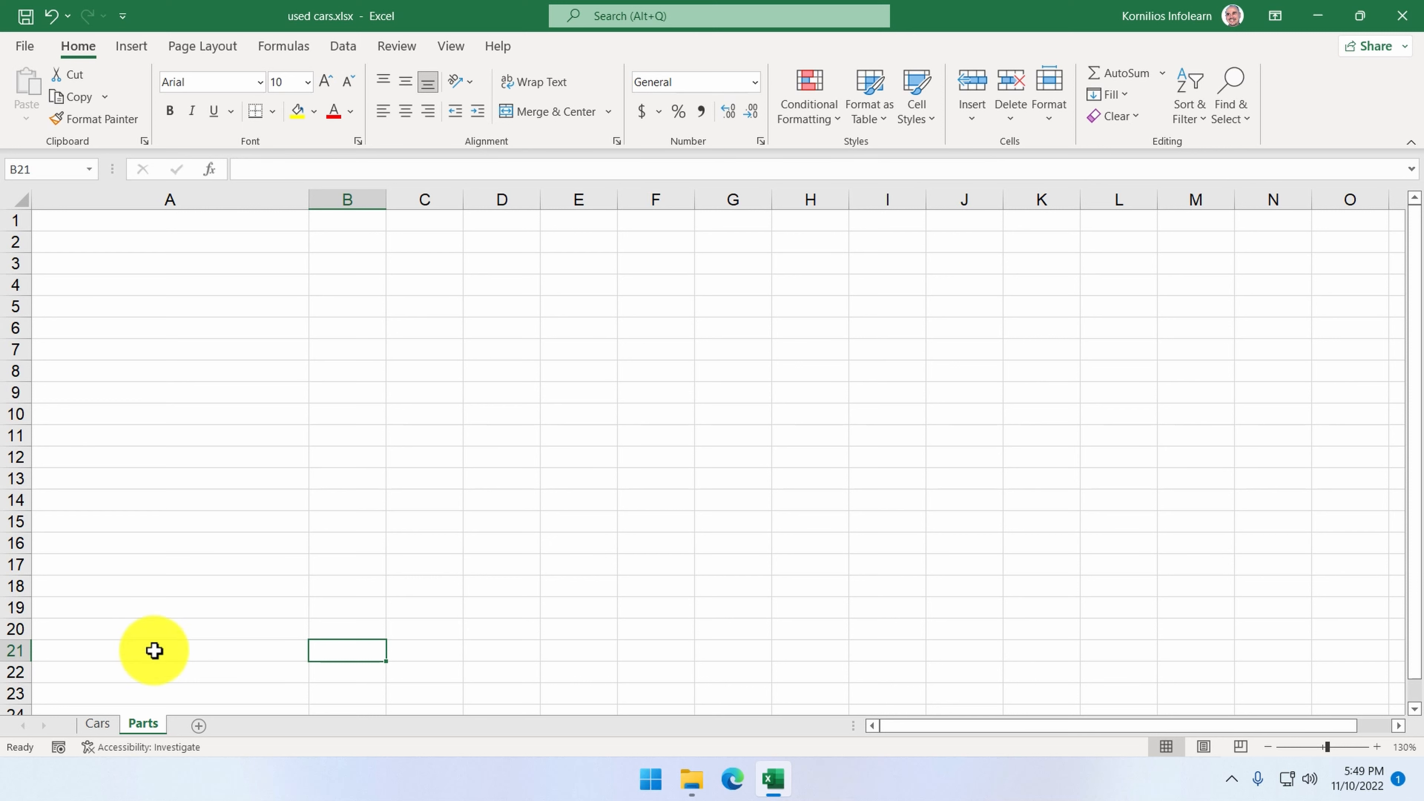
left_click(78, 223)
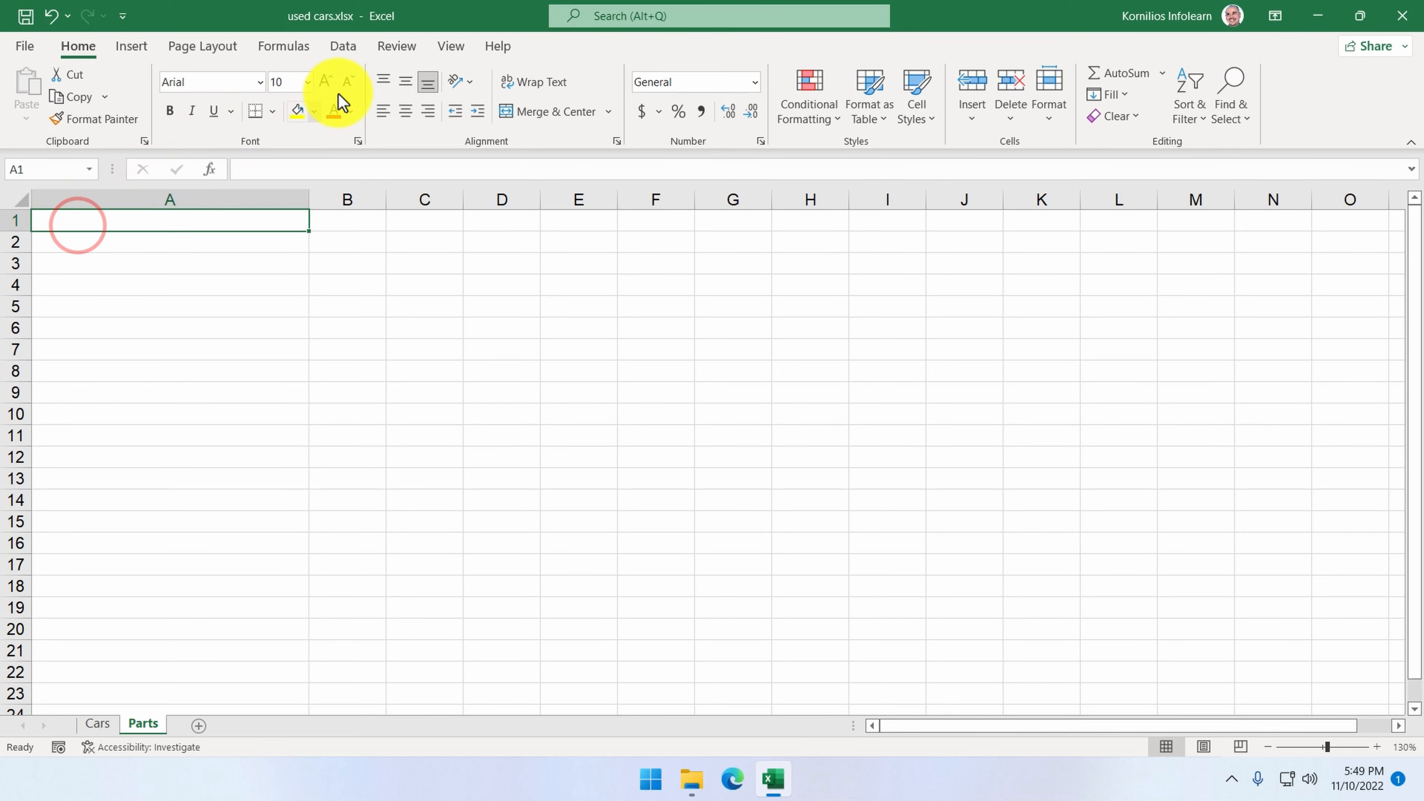
left_click(347, 46)
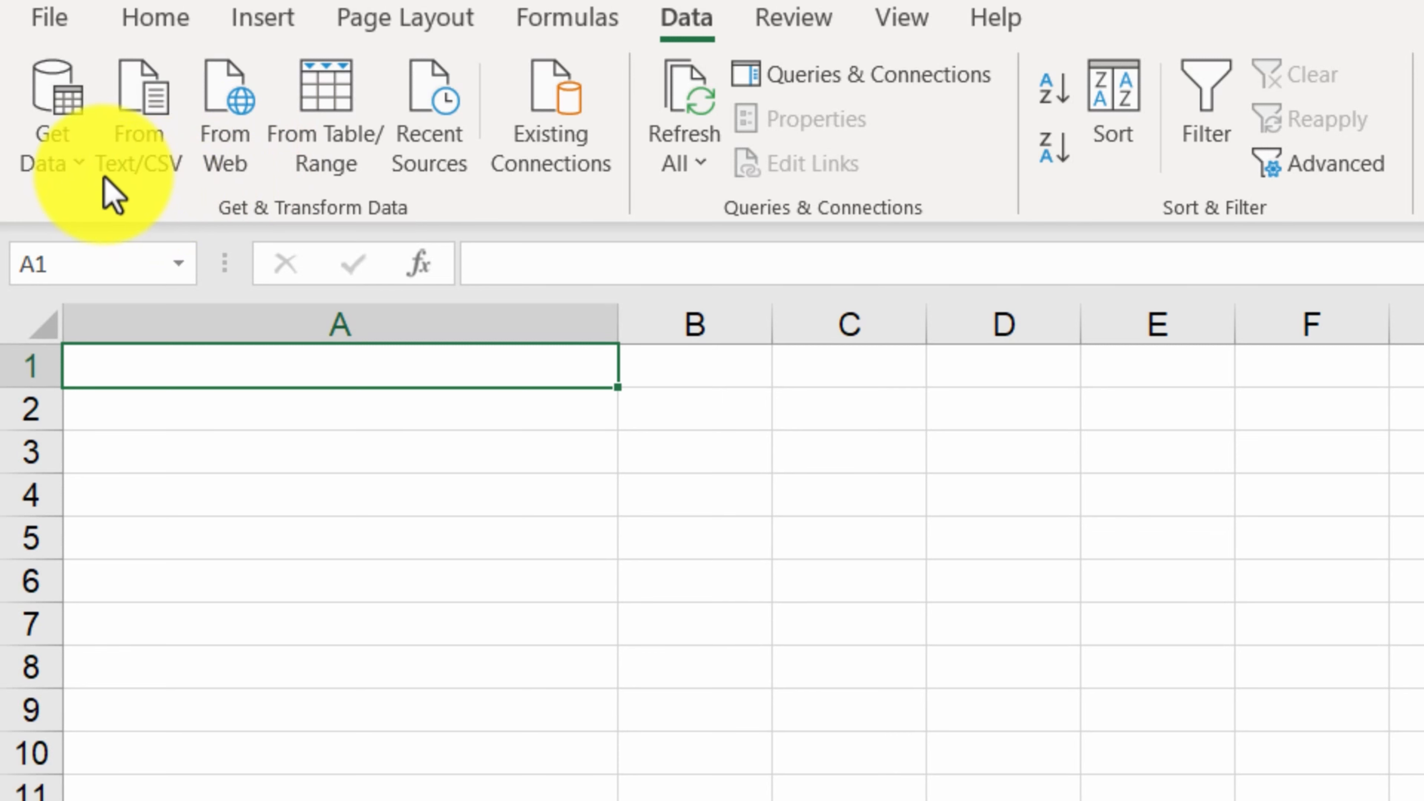
left_click(73, 149)
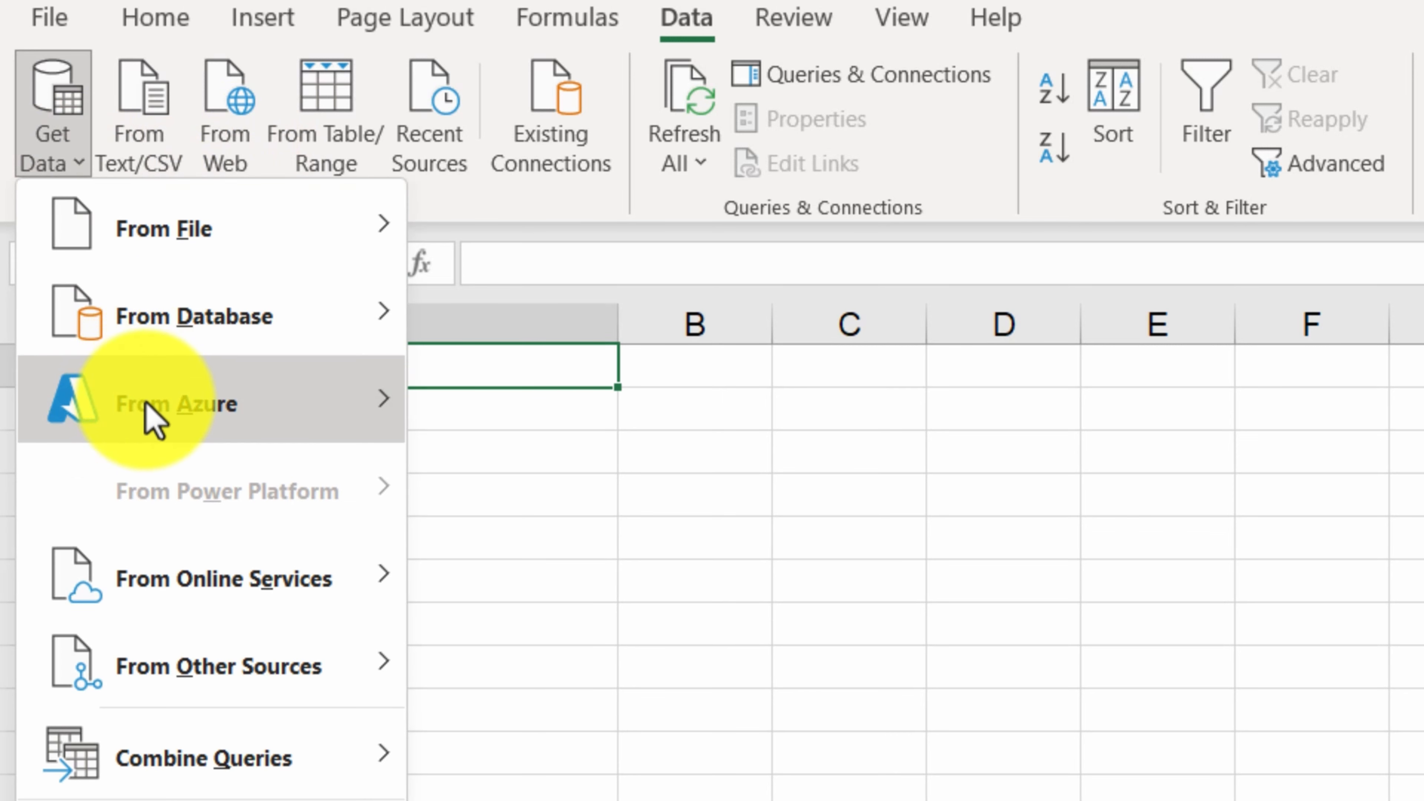
mouse_move(155, 420)
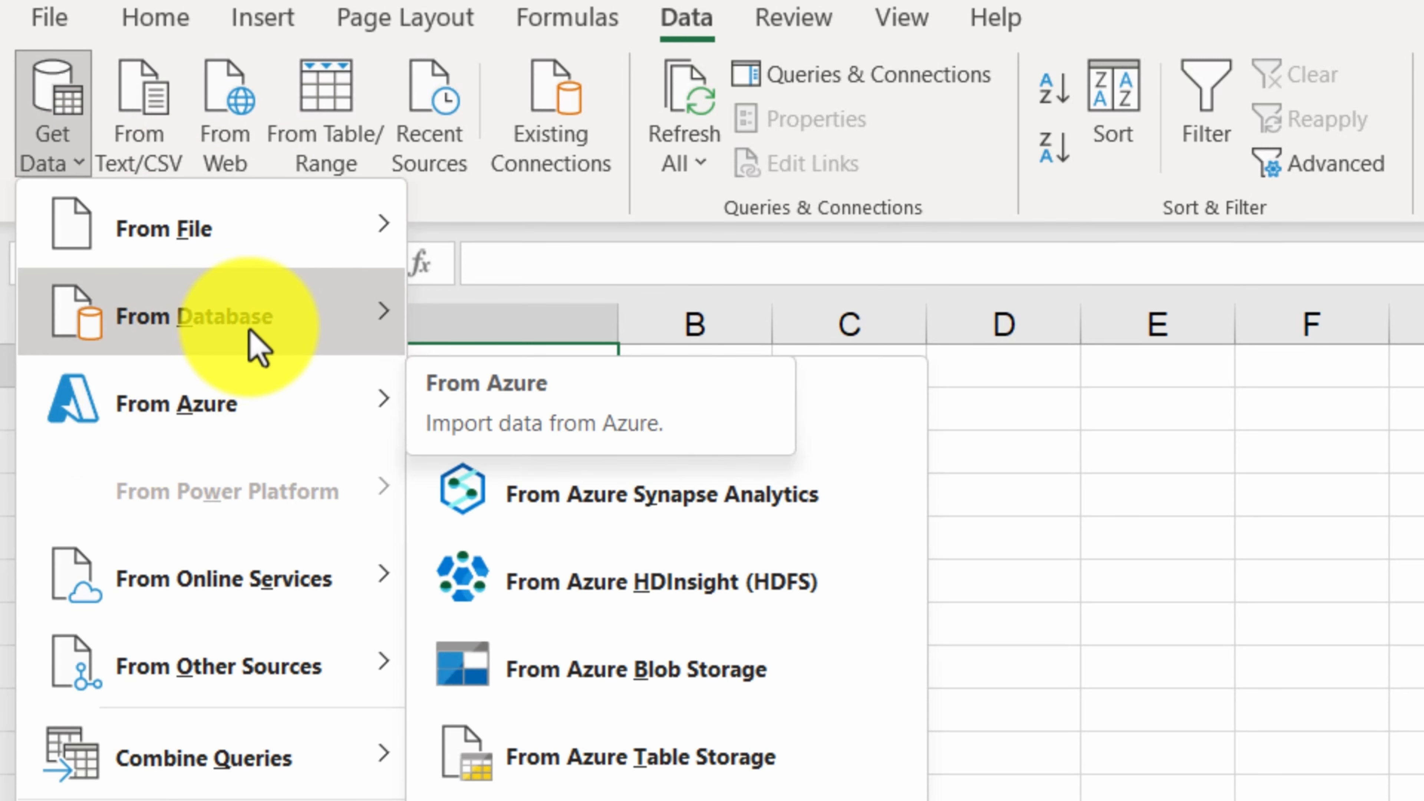
mouse_move(275, 272)
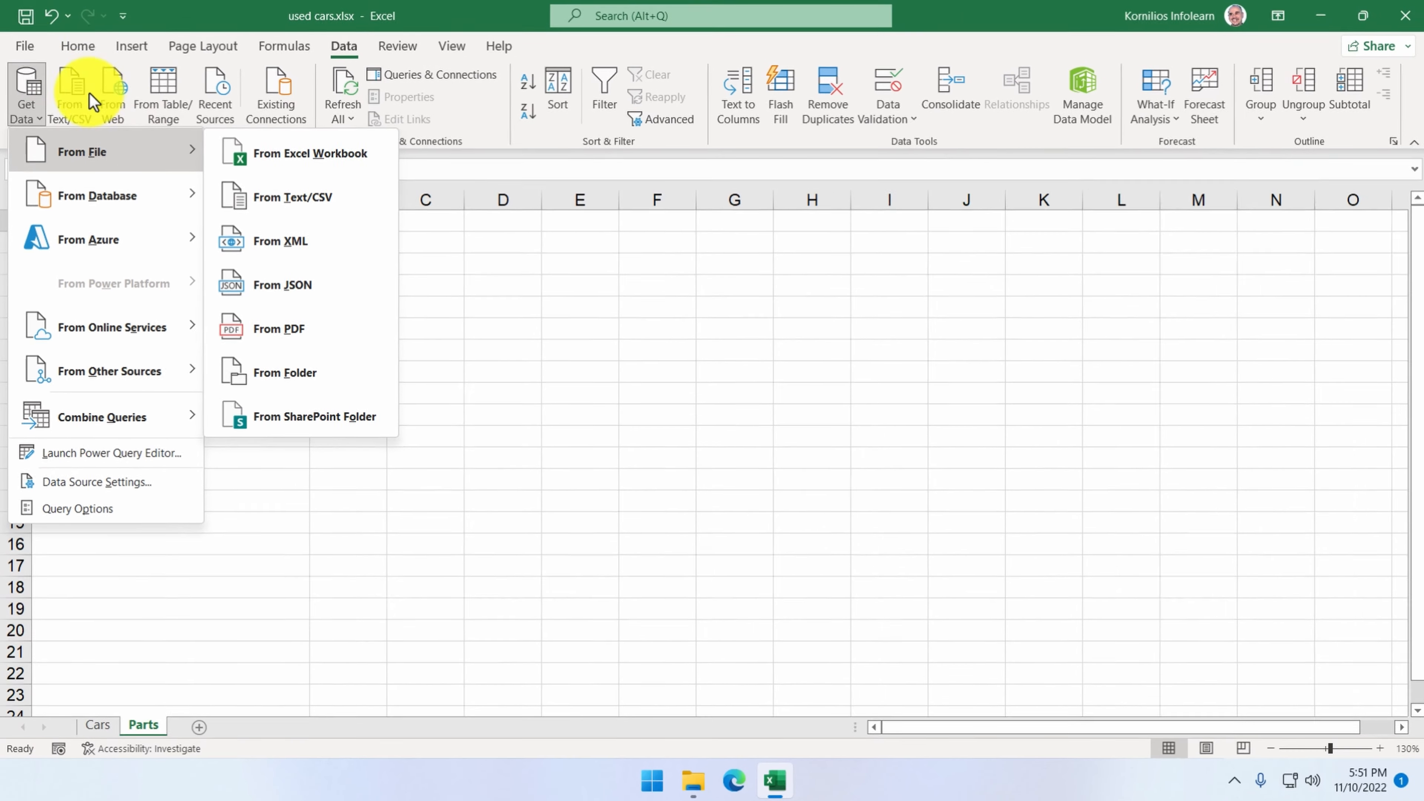
Step: Enable the From Text (Legacy) data import wizard in the program's Data options
left_click(43, 20)
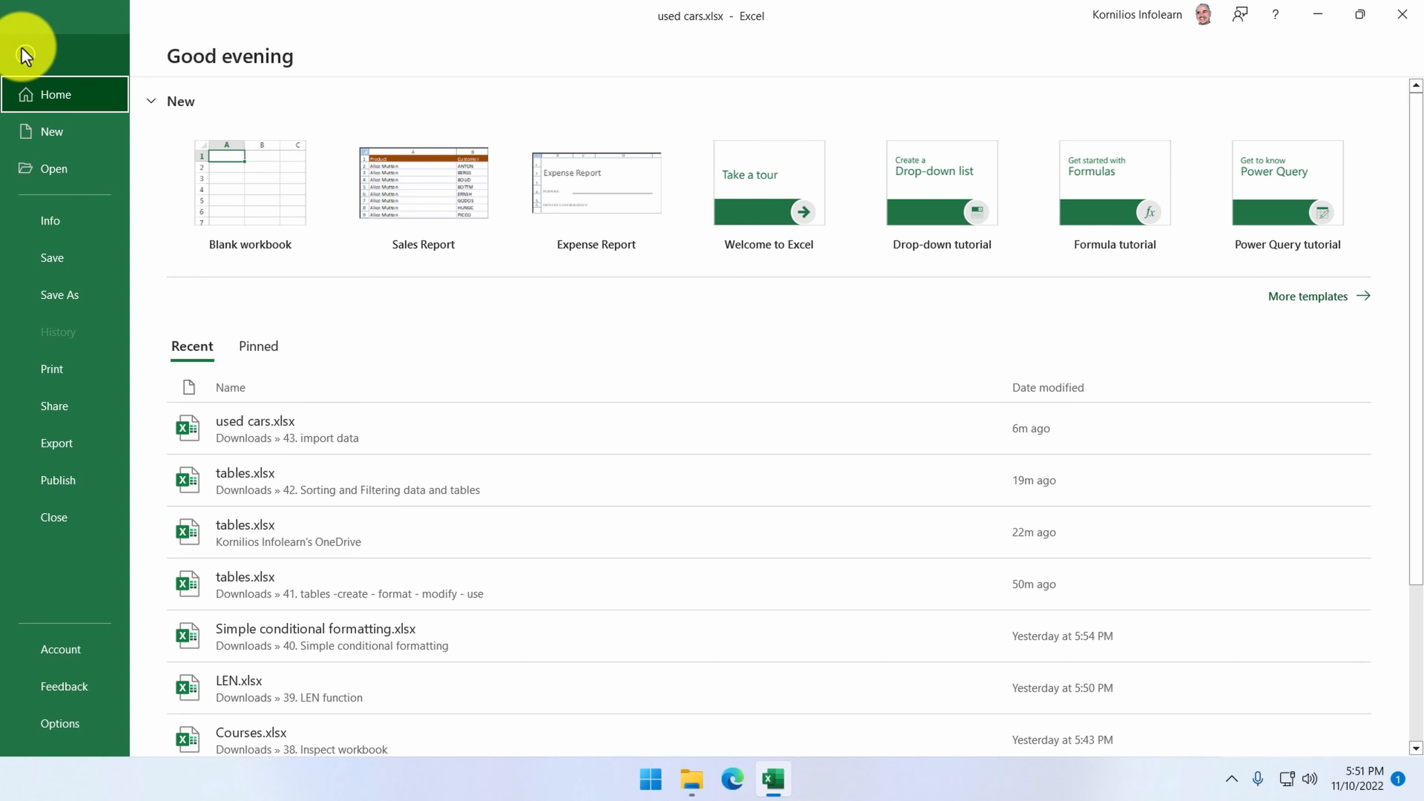
left_click(72, 726)
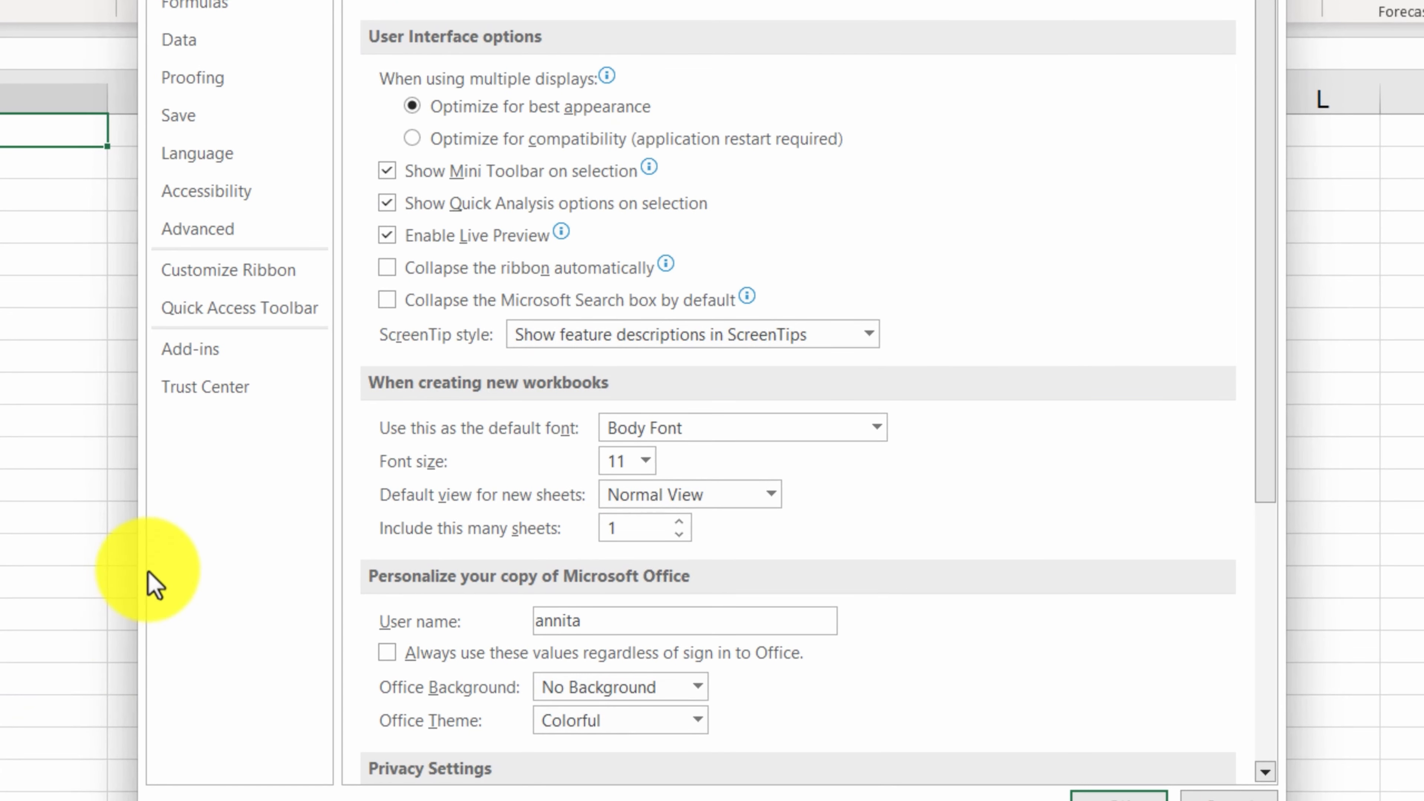
left_click(182, 41)
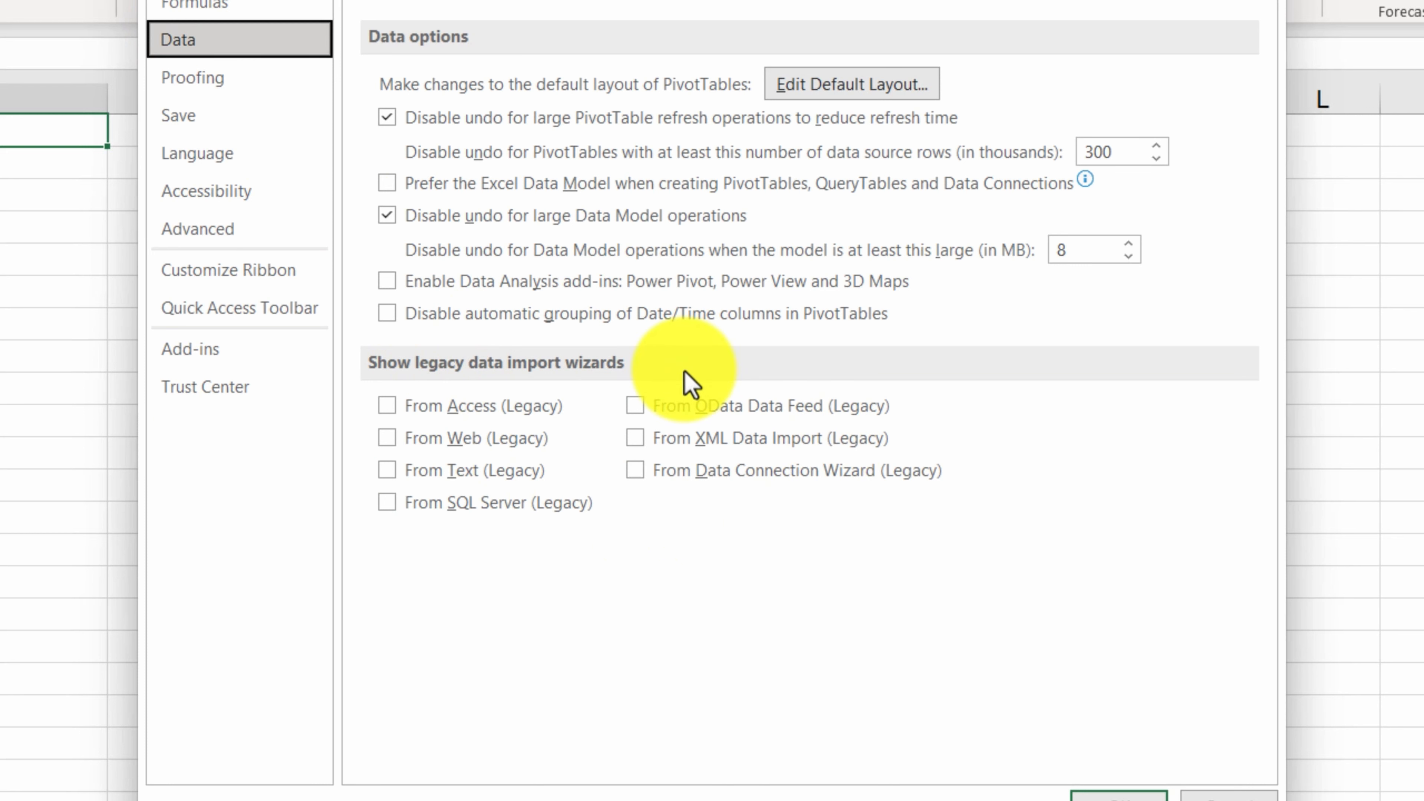
left_click(388, 471)
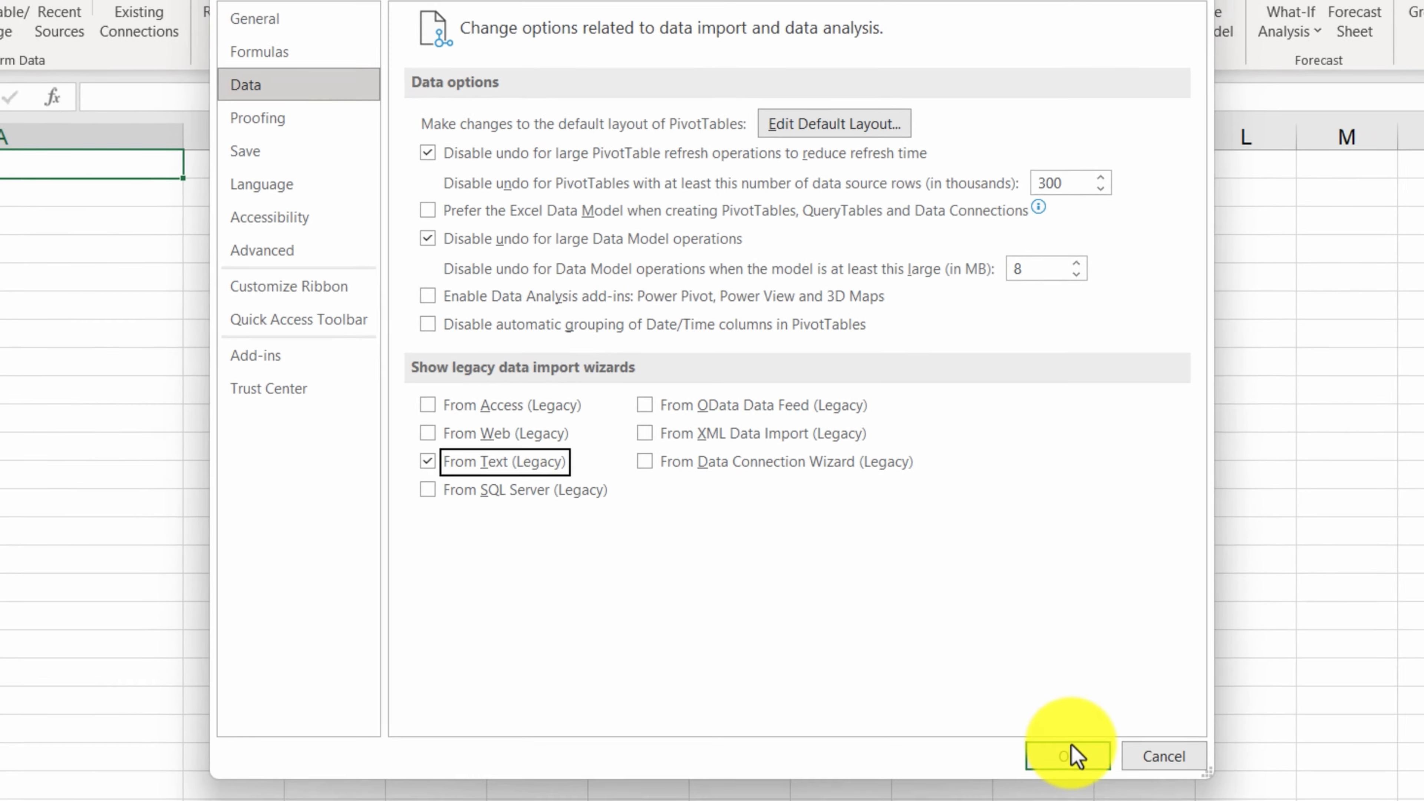
left_click(1118, 797)
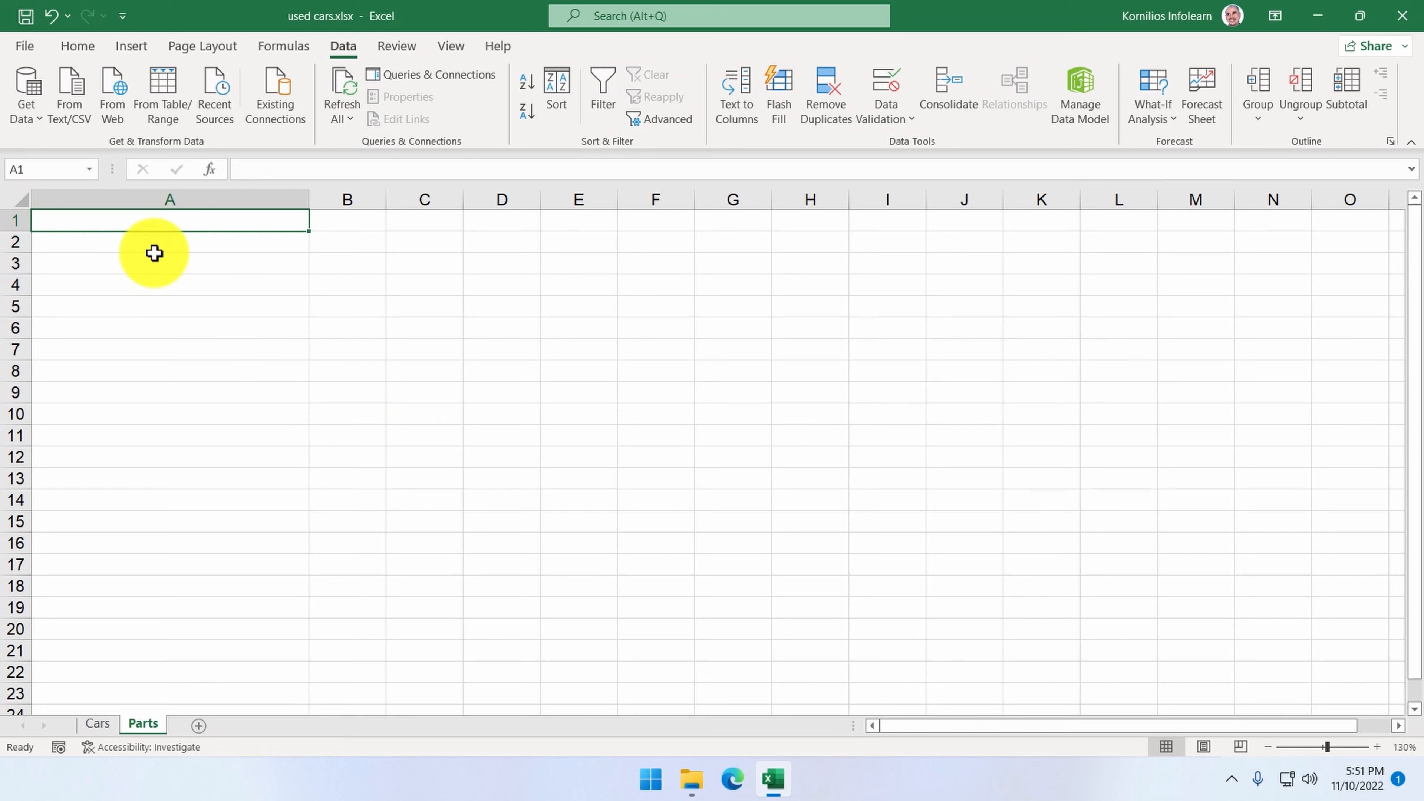
Step: Check which legacy wizards are offered among the external data sources
left_click(37, 114)
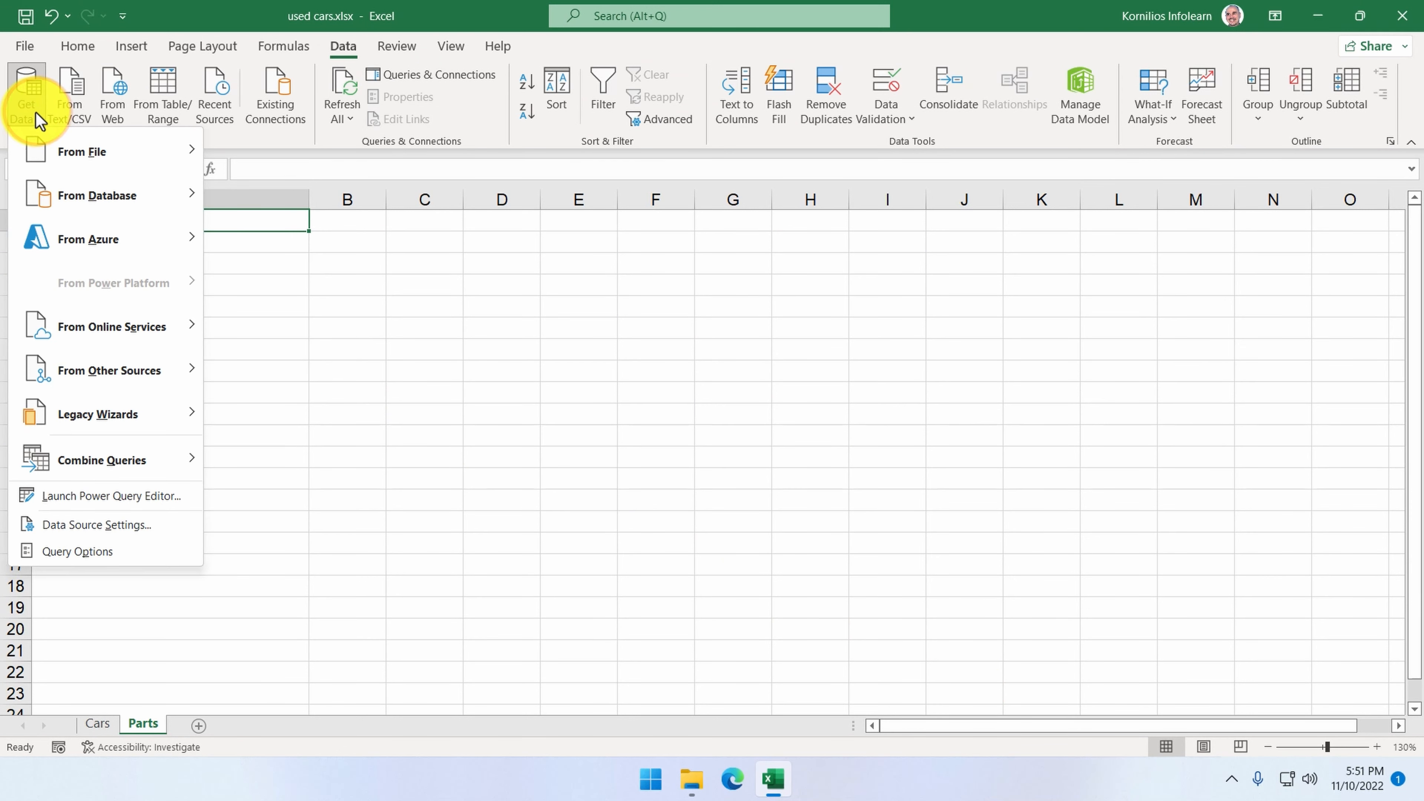
mouse_move(140, 420)
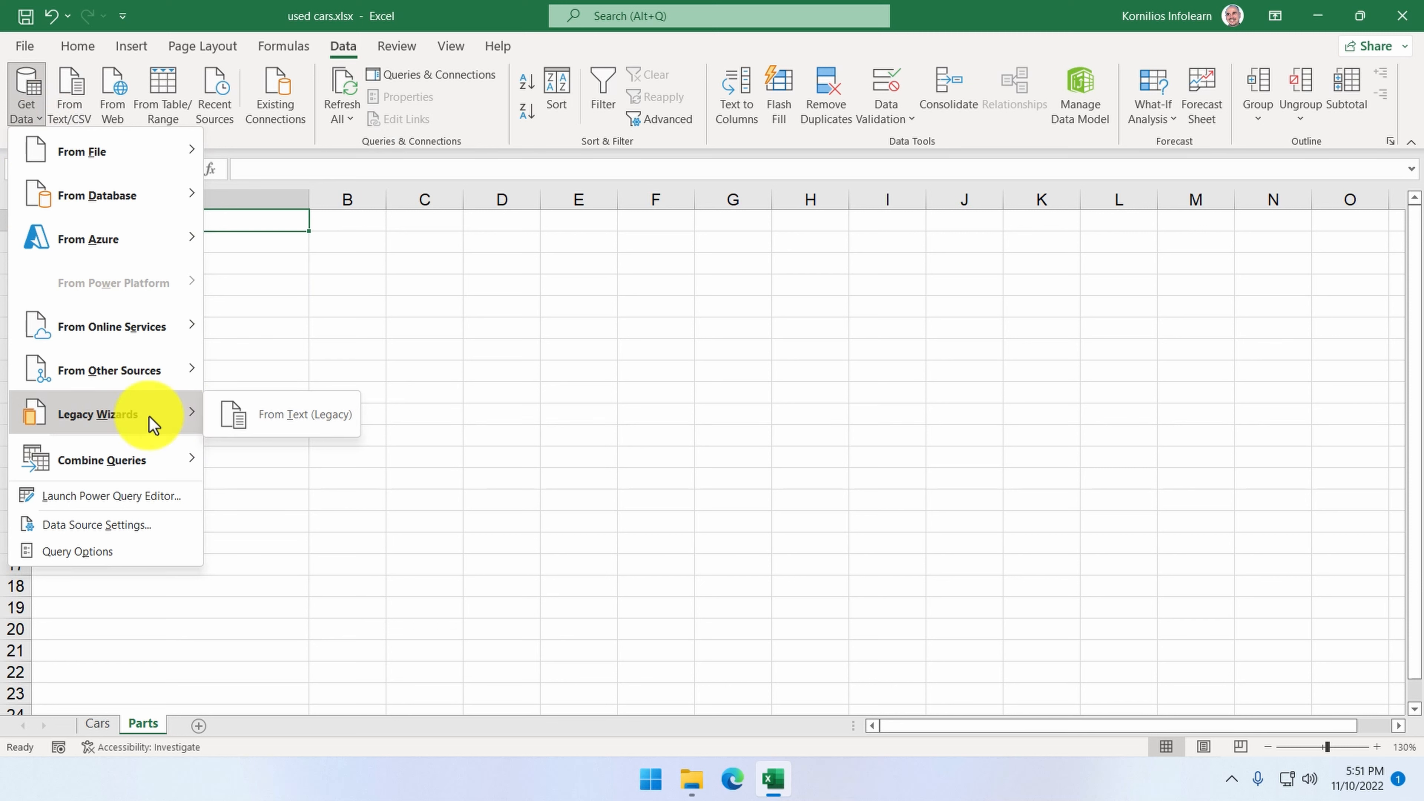
left_click(319, 303)
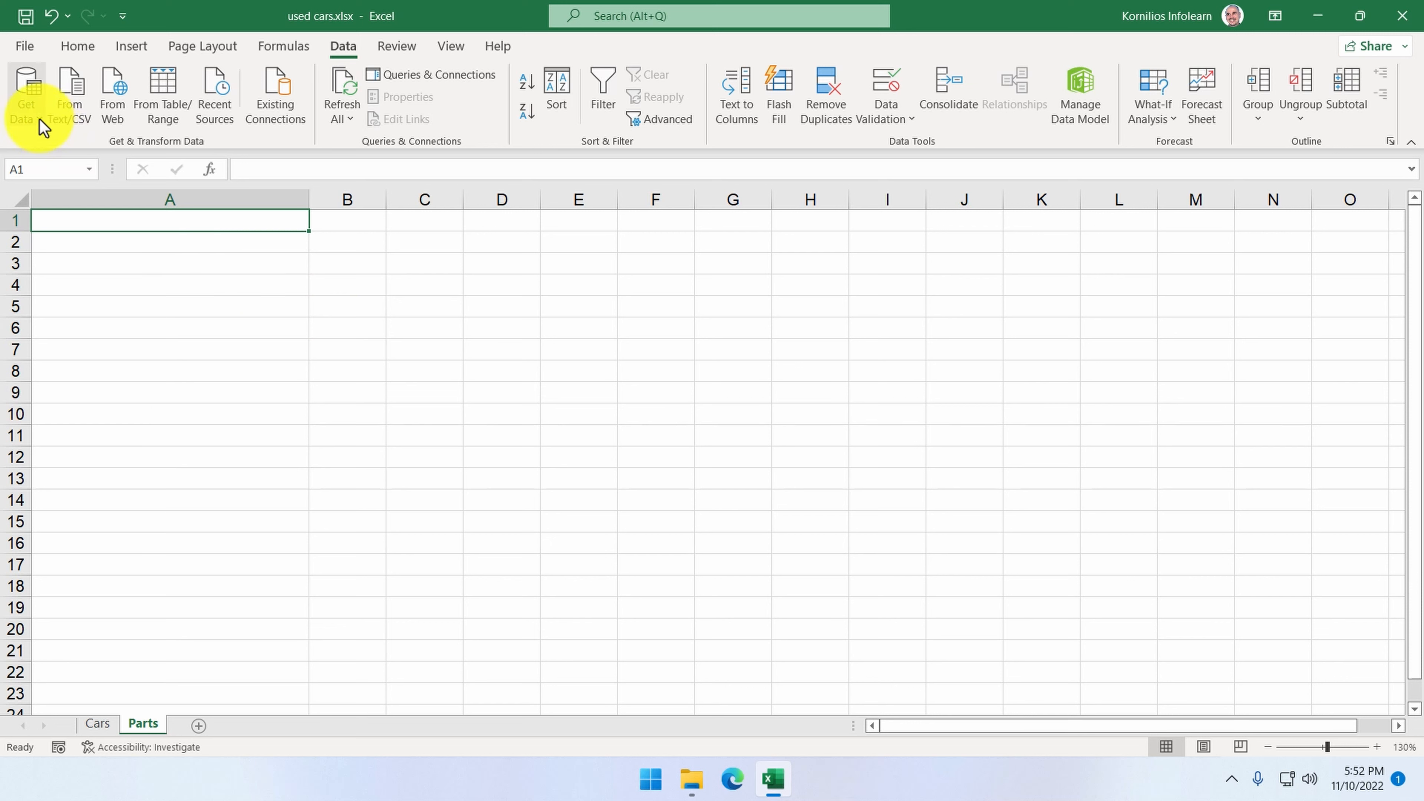
Step: Start a Text/CSV import of parts_list.txt from the Desktop folder
left_click(28, 109)
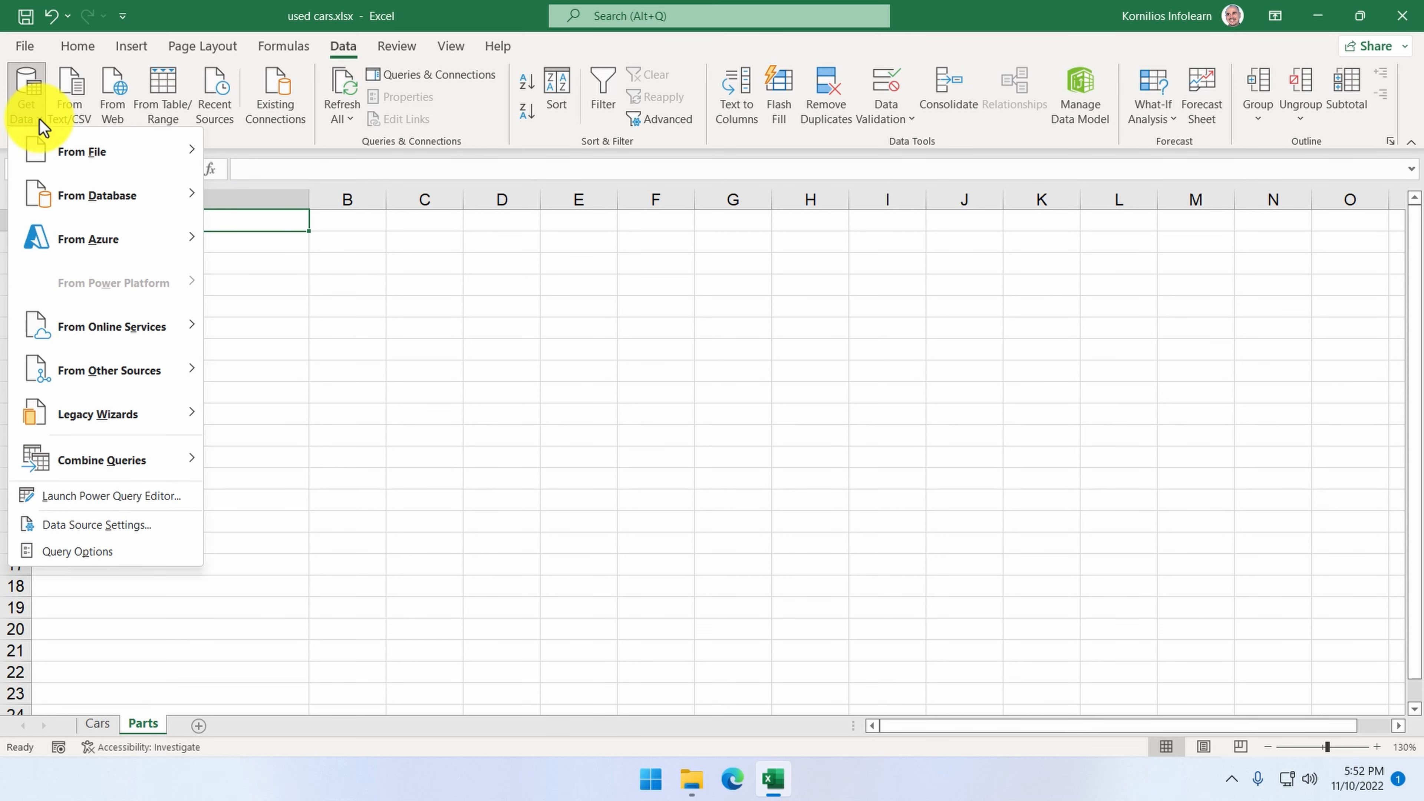
mouse_move(45, 151)
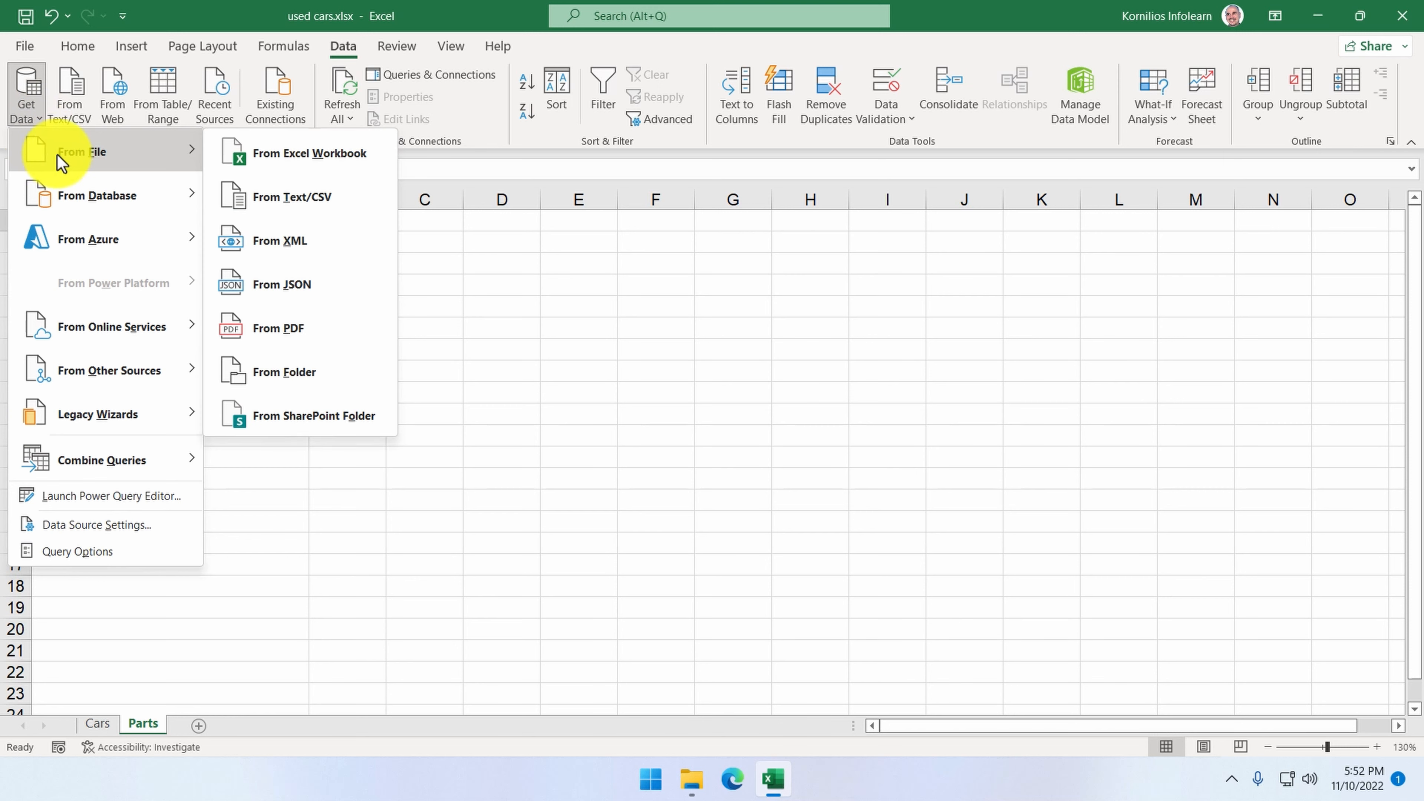
left_click(304, 196)
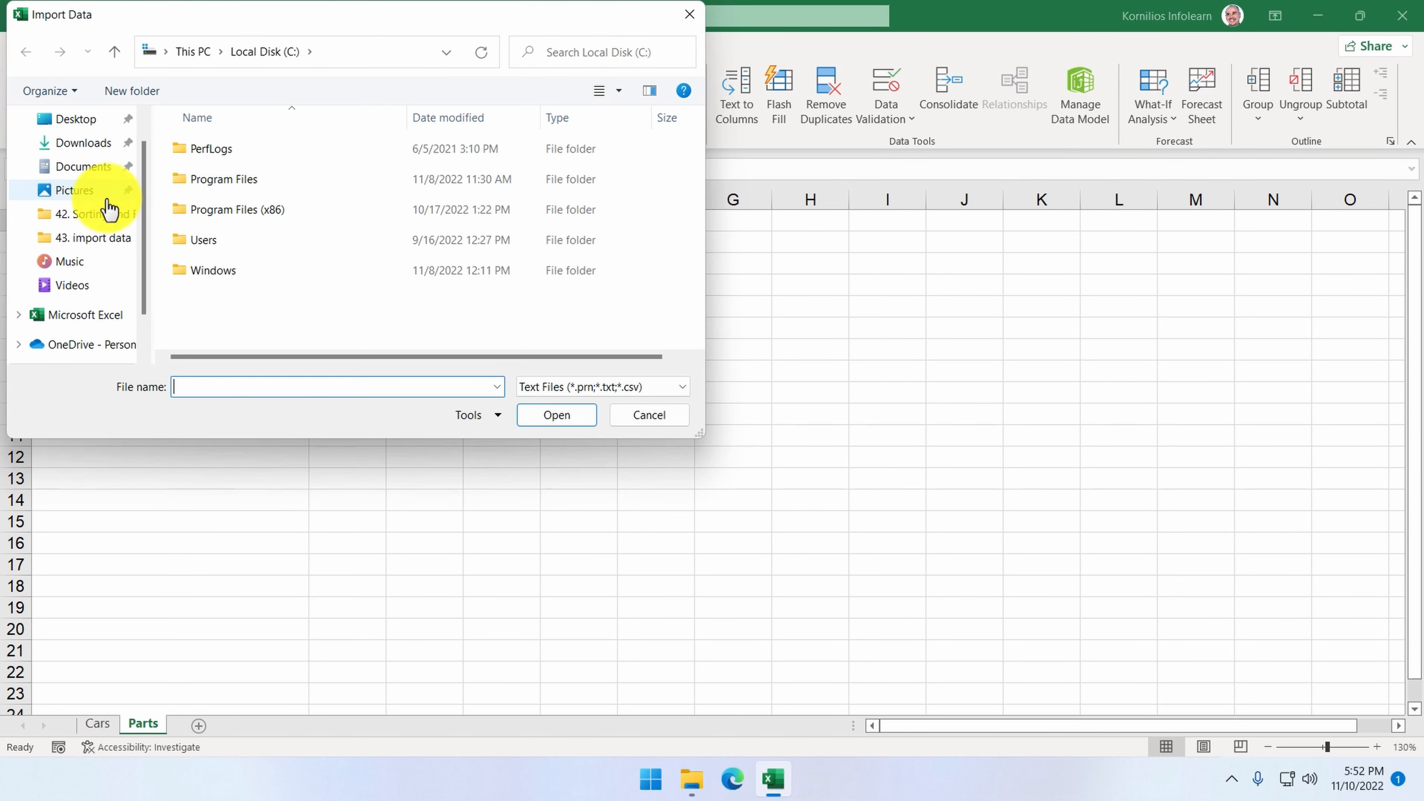
left_click(70, 151)
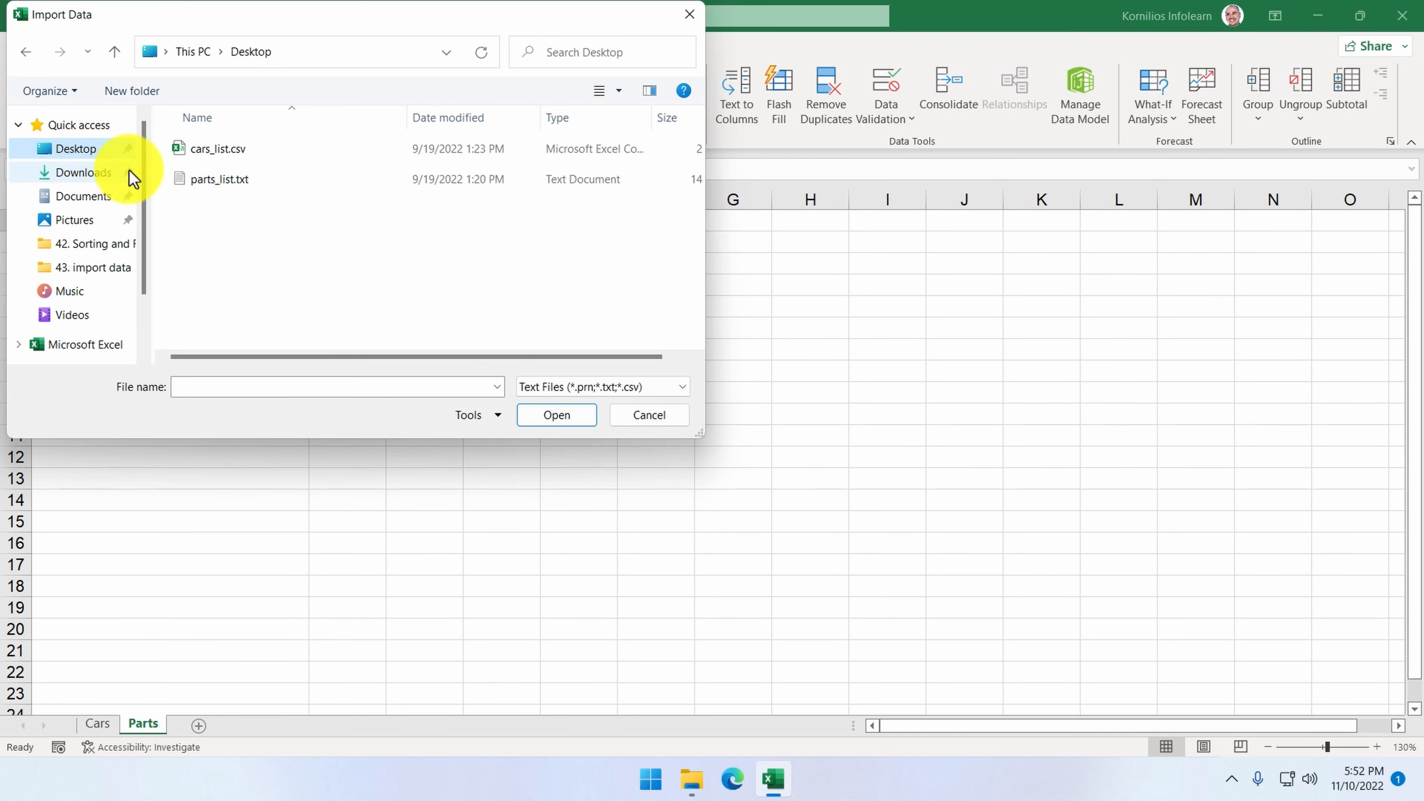
left_click(212, 179)
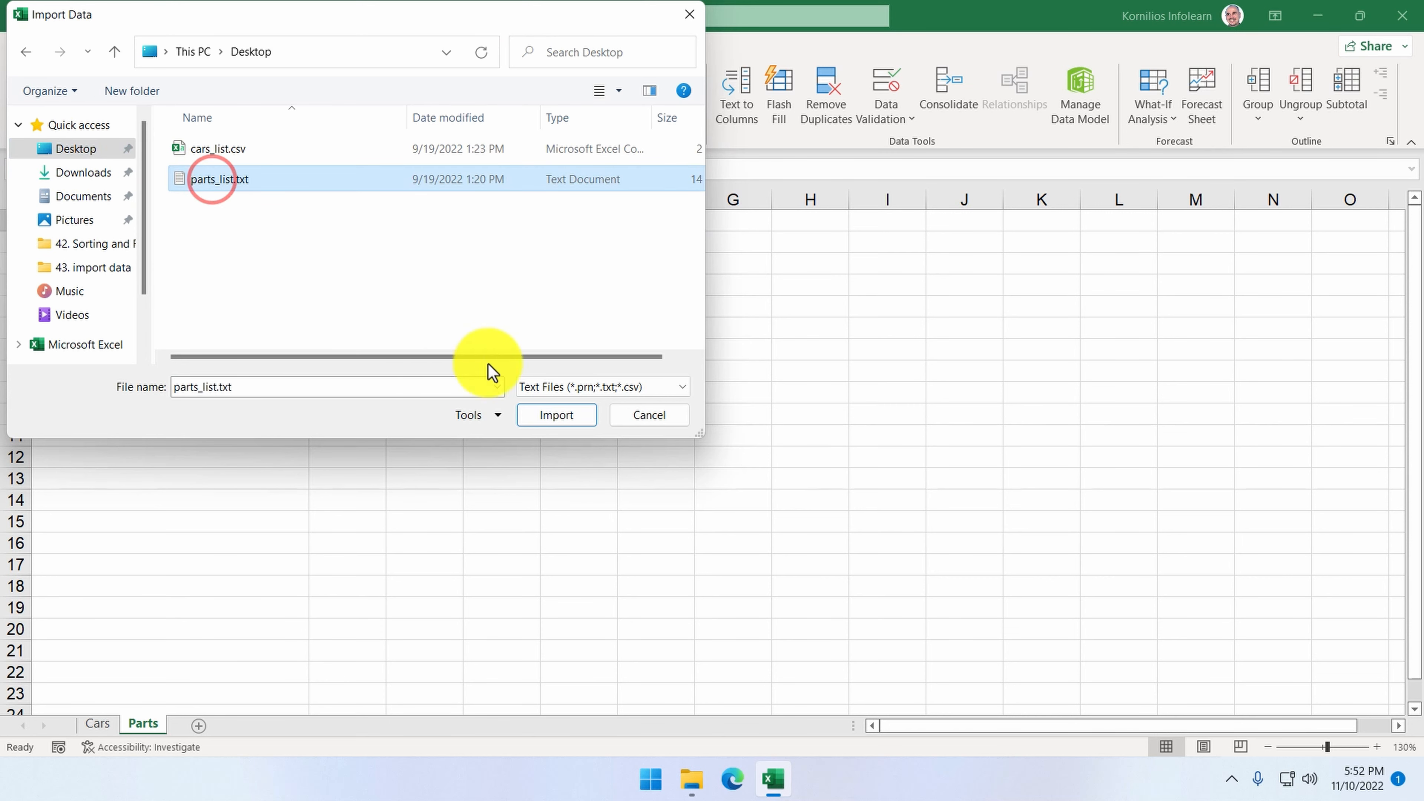
left_click(556, 416)
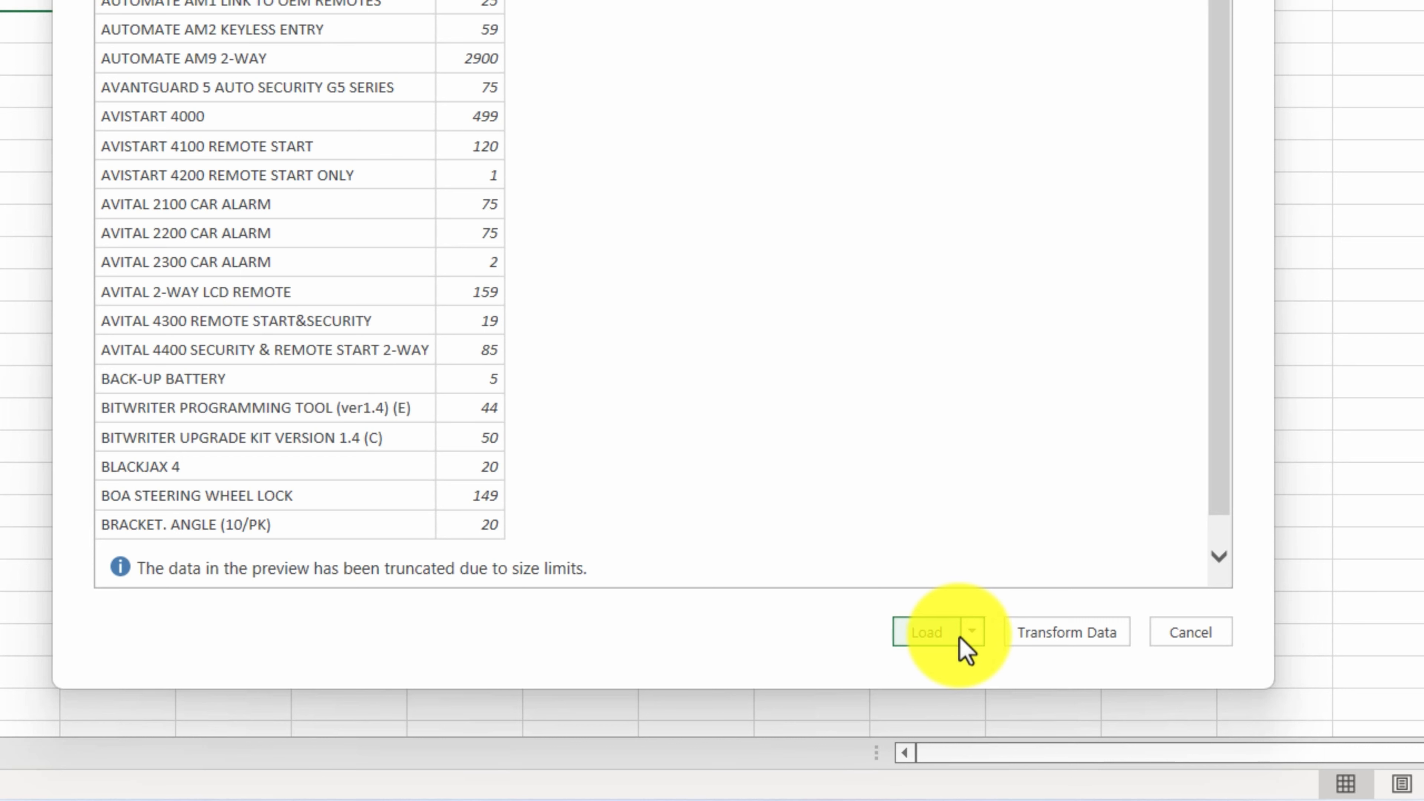
Step: Load the parts list as a table into the existing worksheet at cell $A$1
left_click(974, 639)
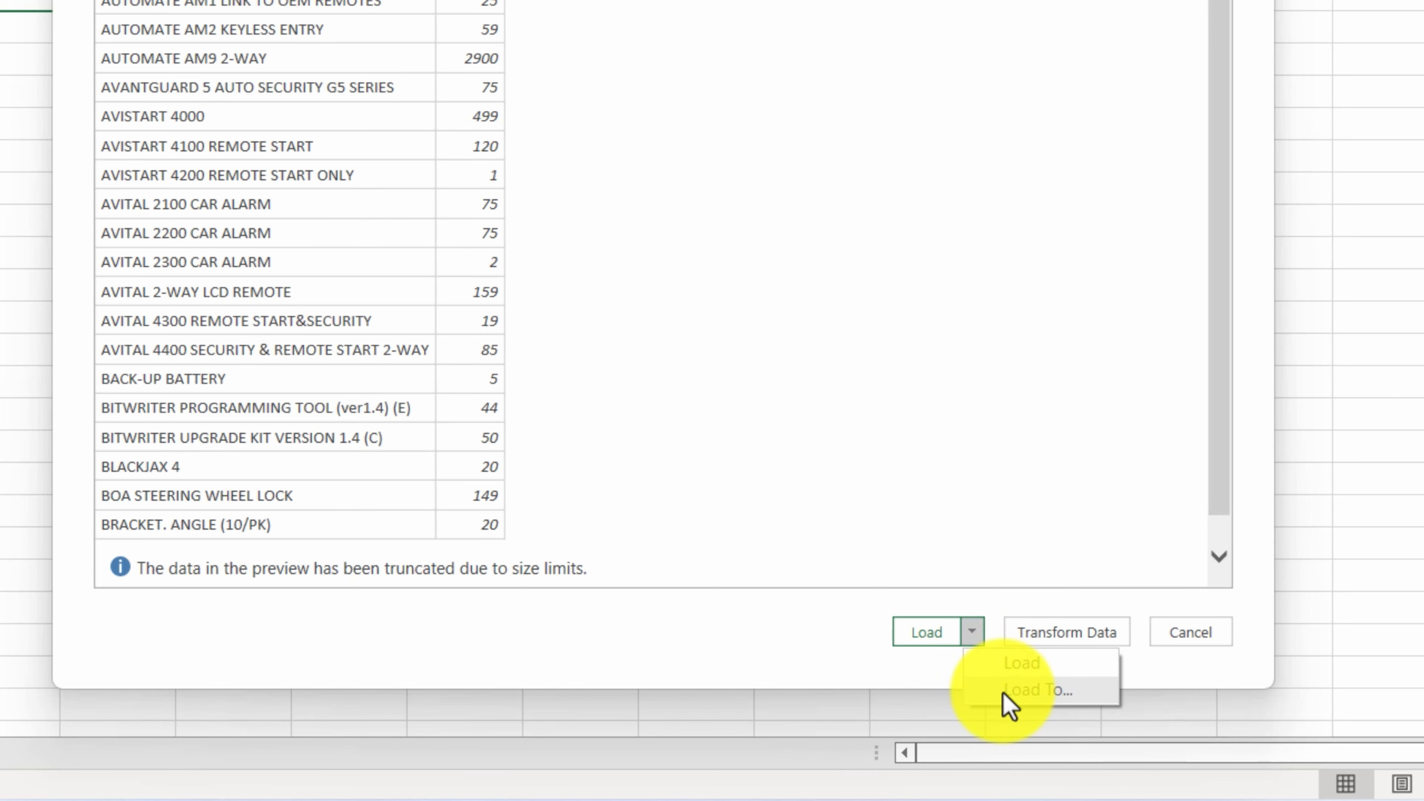
left_click(1004, 694)
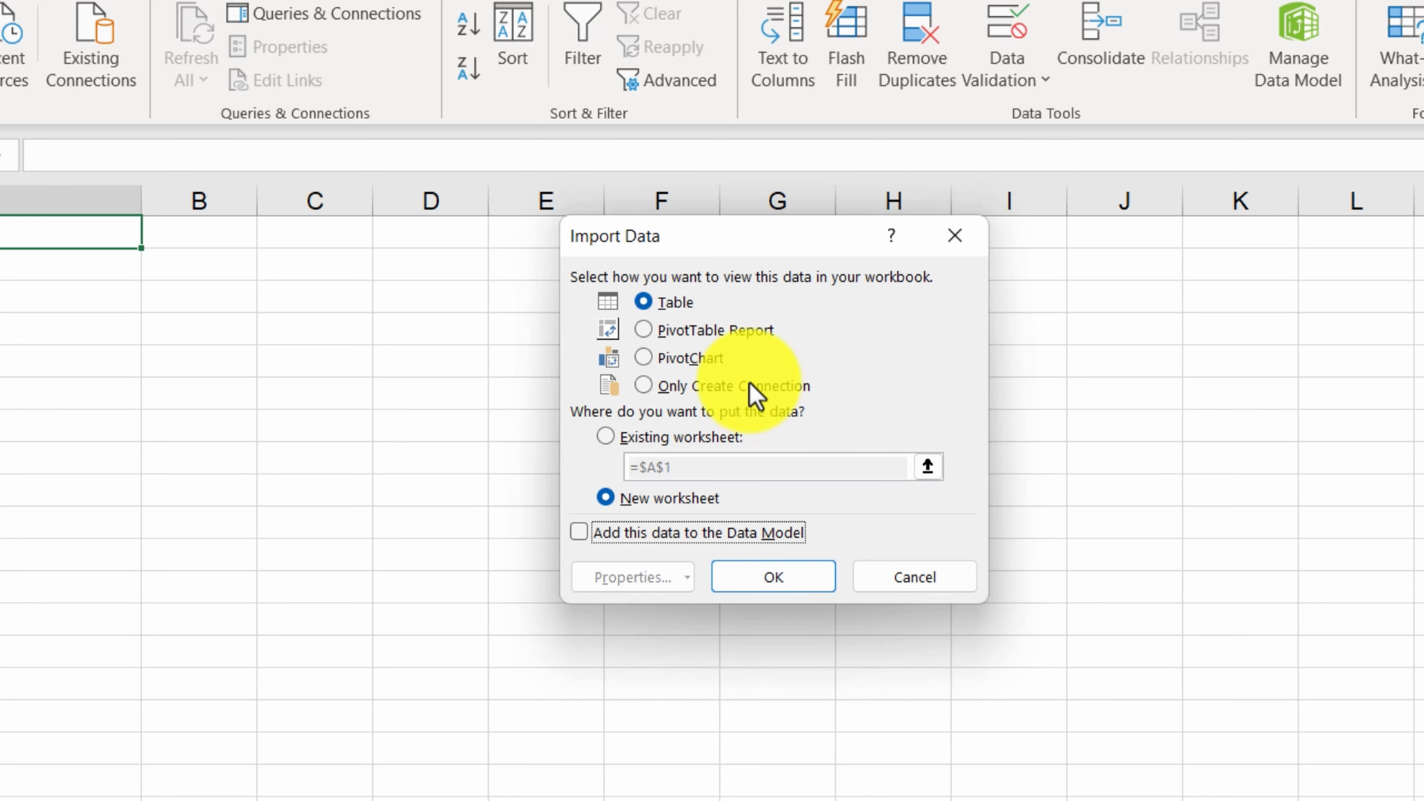
left_click(651, 306)
left_click_drag(625, 319, 769, 366)
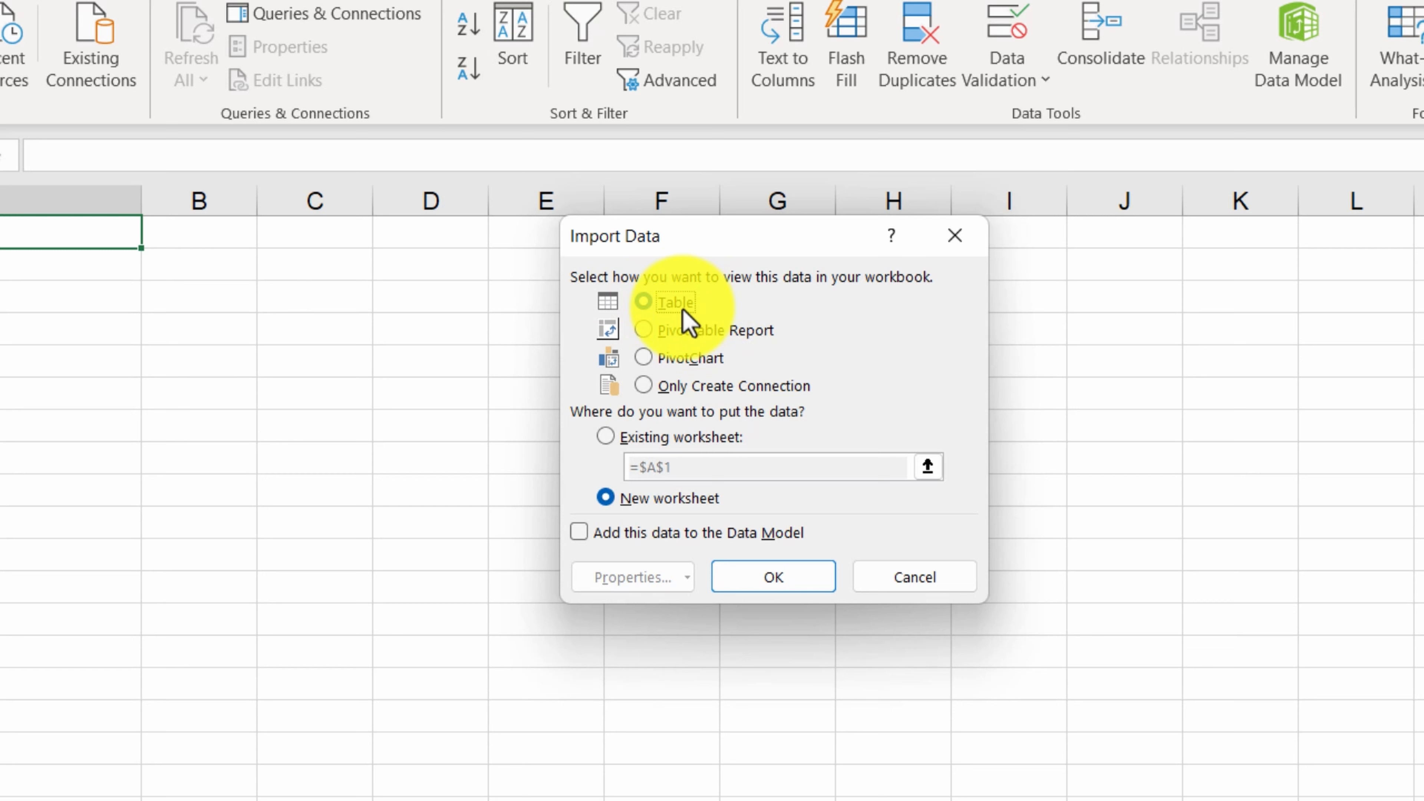
left_click(668, 438)
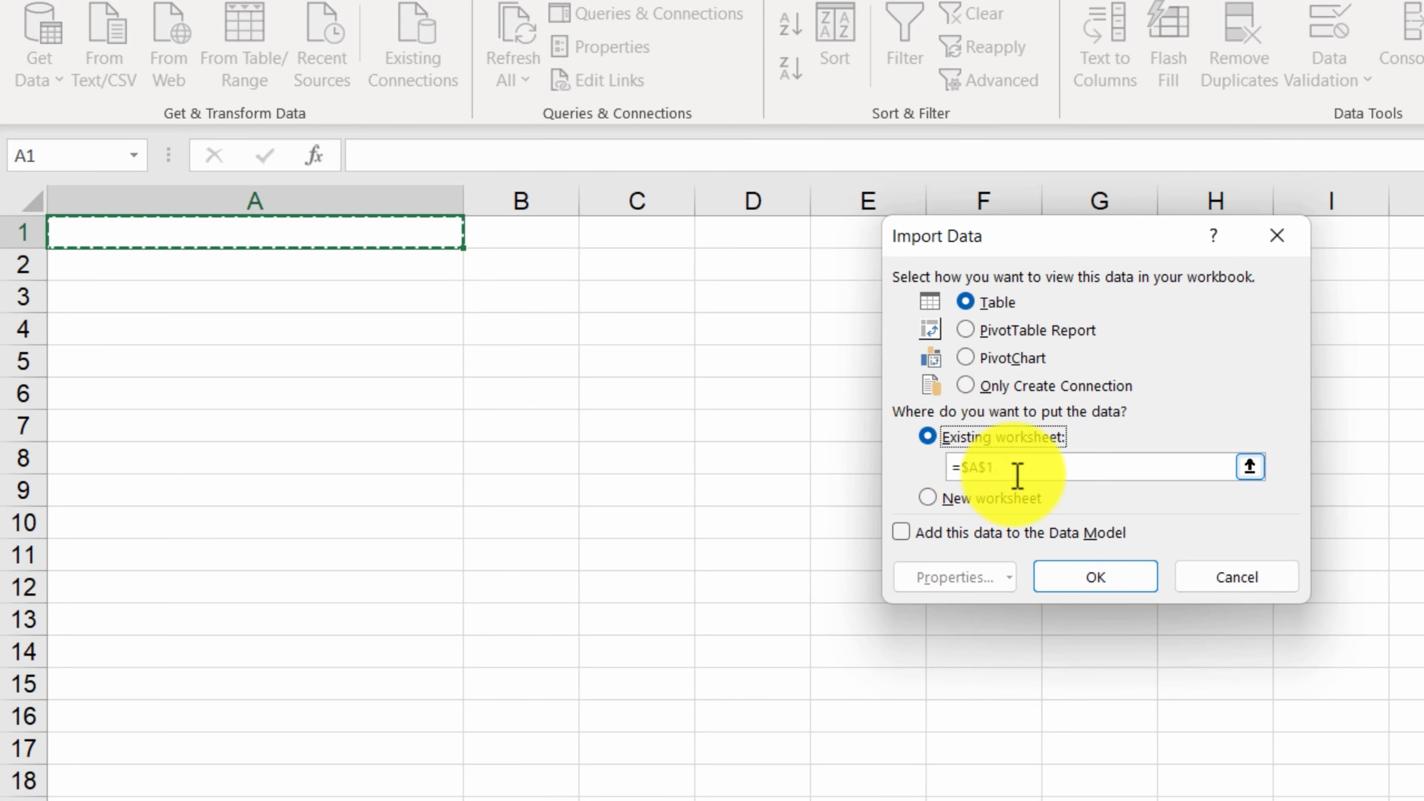
left_click(1106, 579)
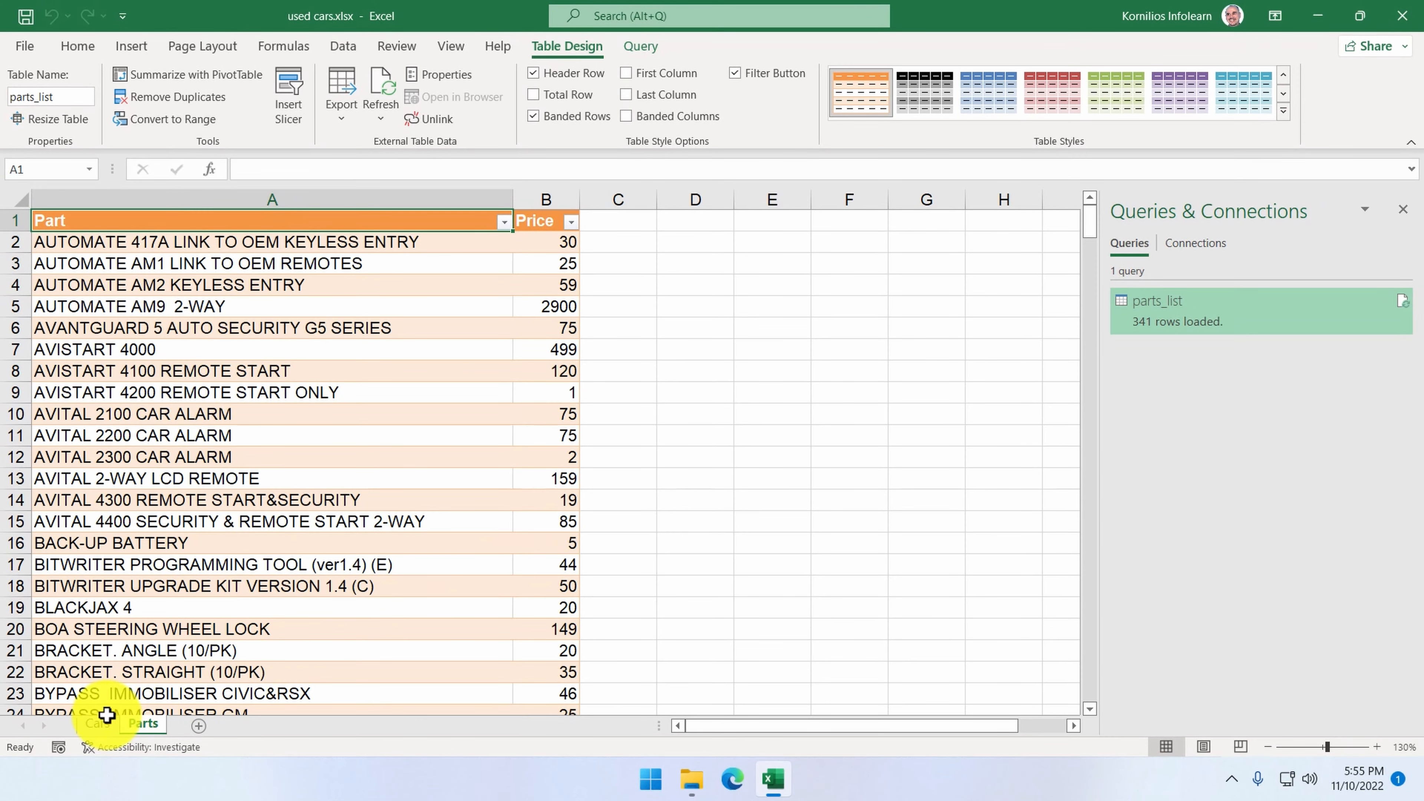
Step: Switch to the Cars sheet, and open cars_list.csv from the Desktop folder in File Explorer
left_click(101, 722)
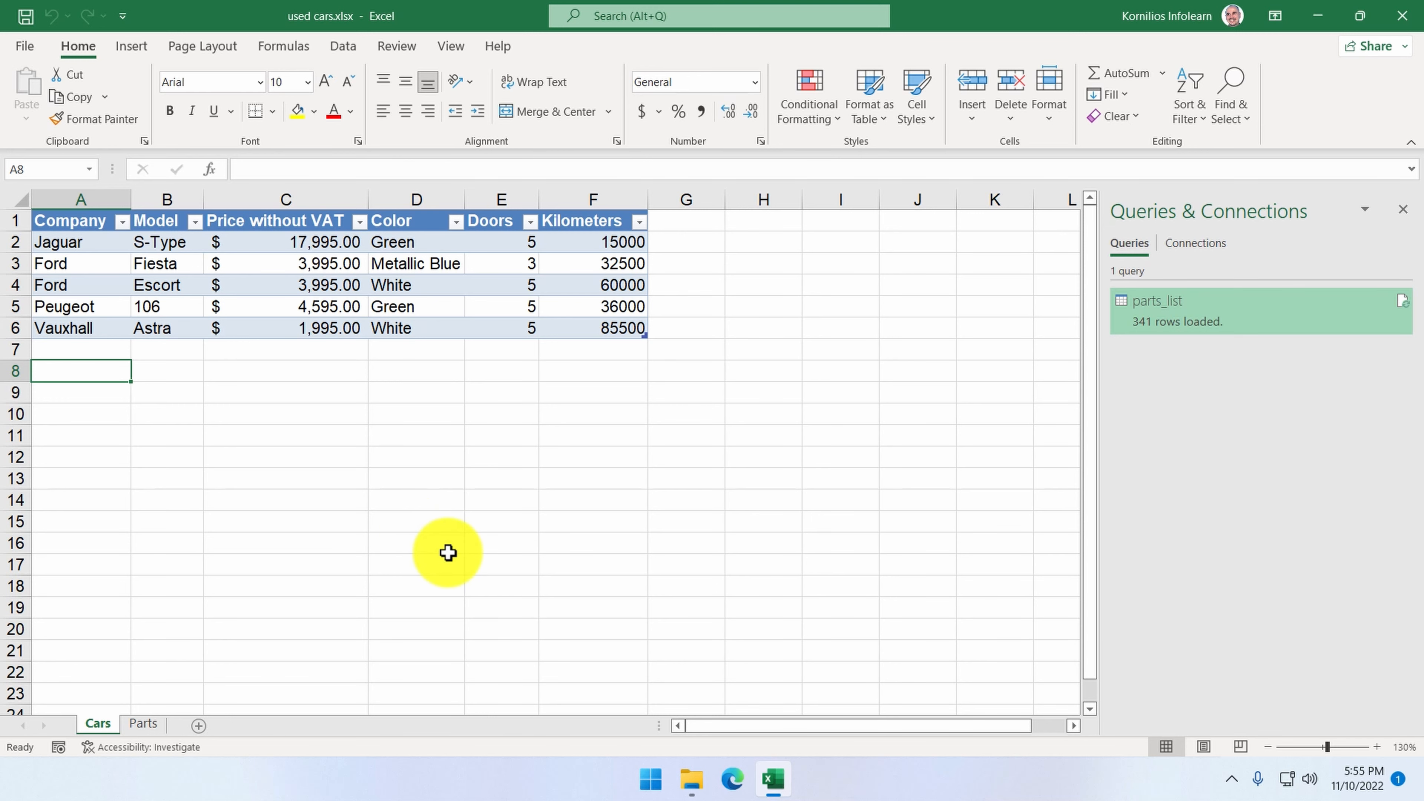
left_click(691, 779)
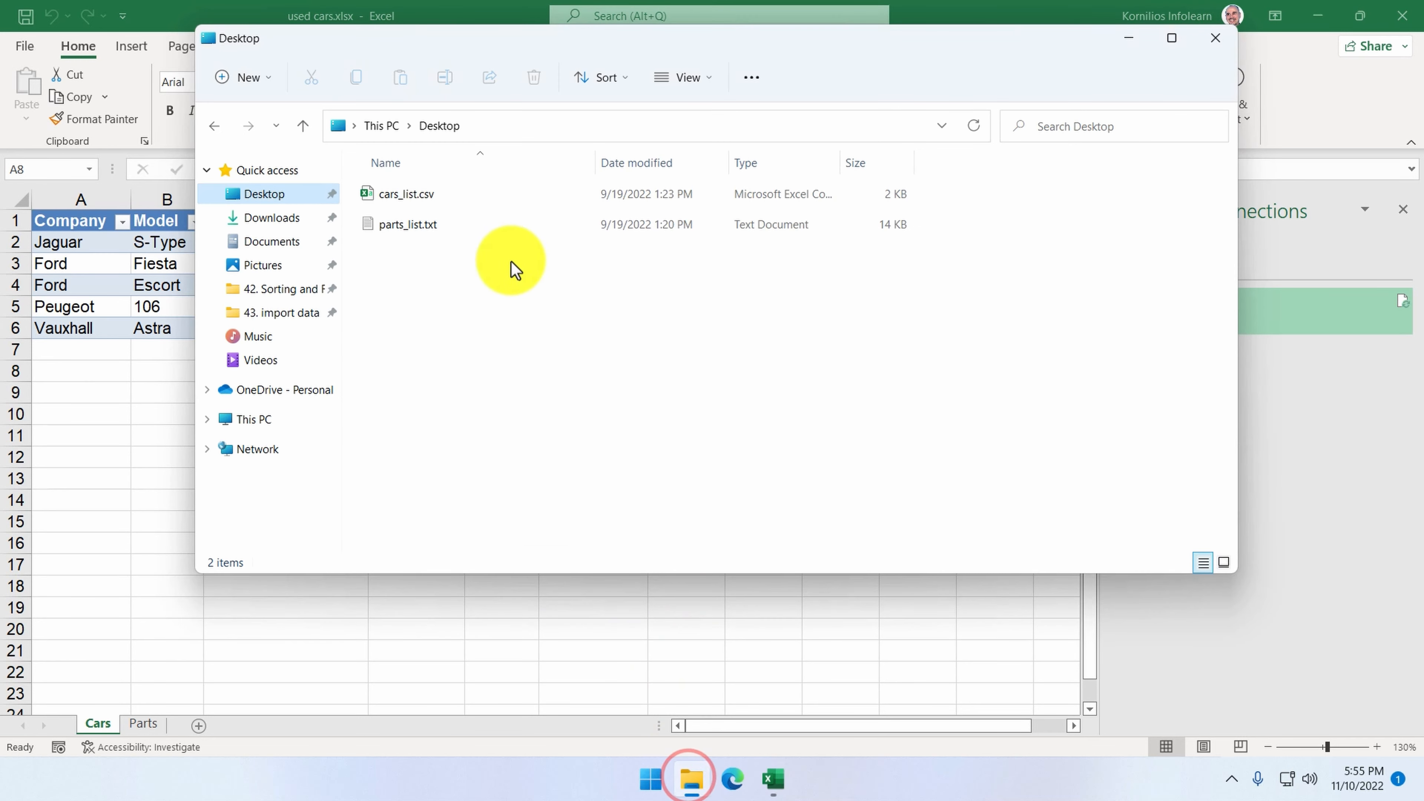
double_click(405, 193)
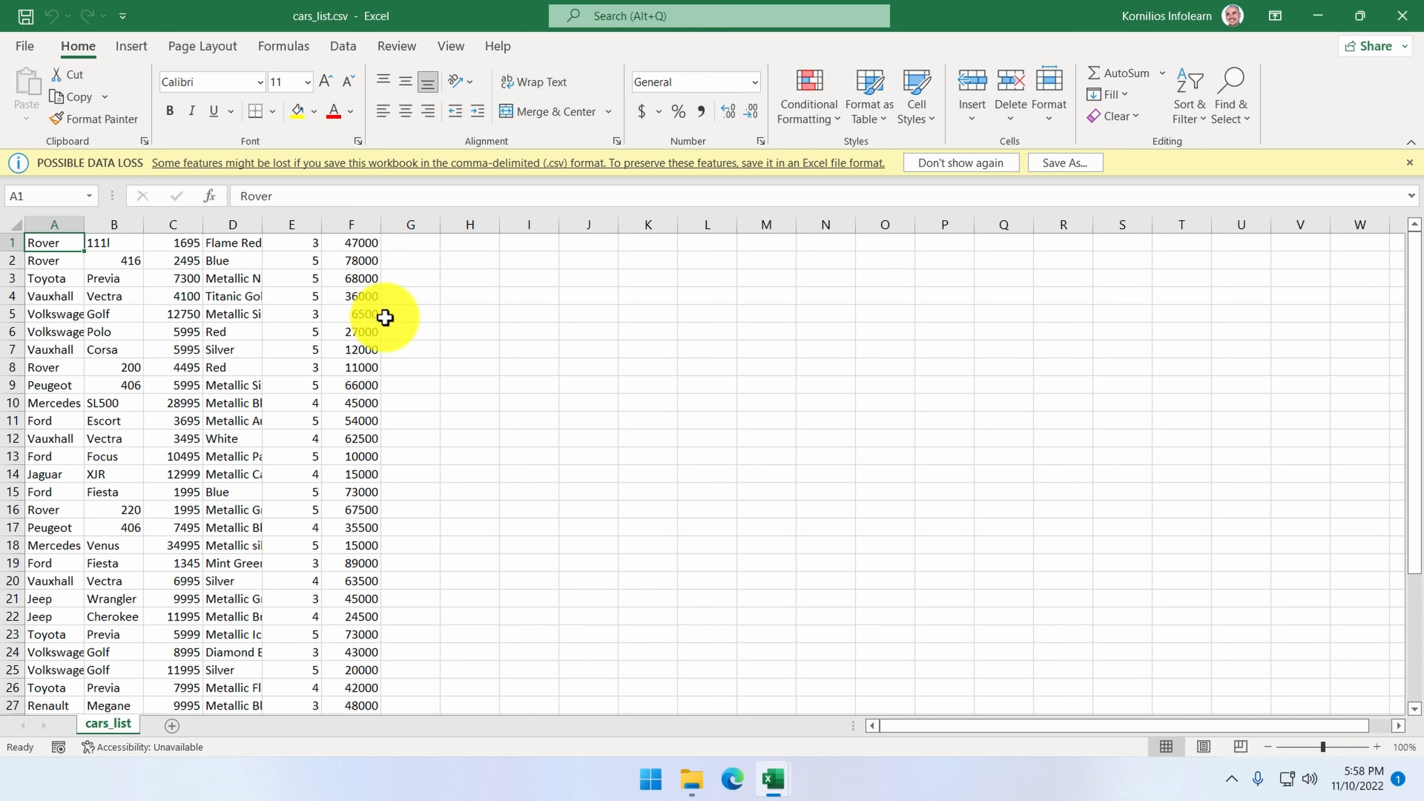
Step: Copy the car data in A1:F37 of cars_list.csv and paste it into the Cars sheet of used cars.xlsx starting at A7
left_click_drag(53, 242, 351, 712)
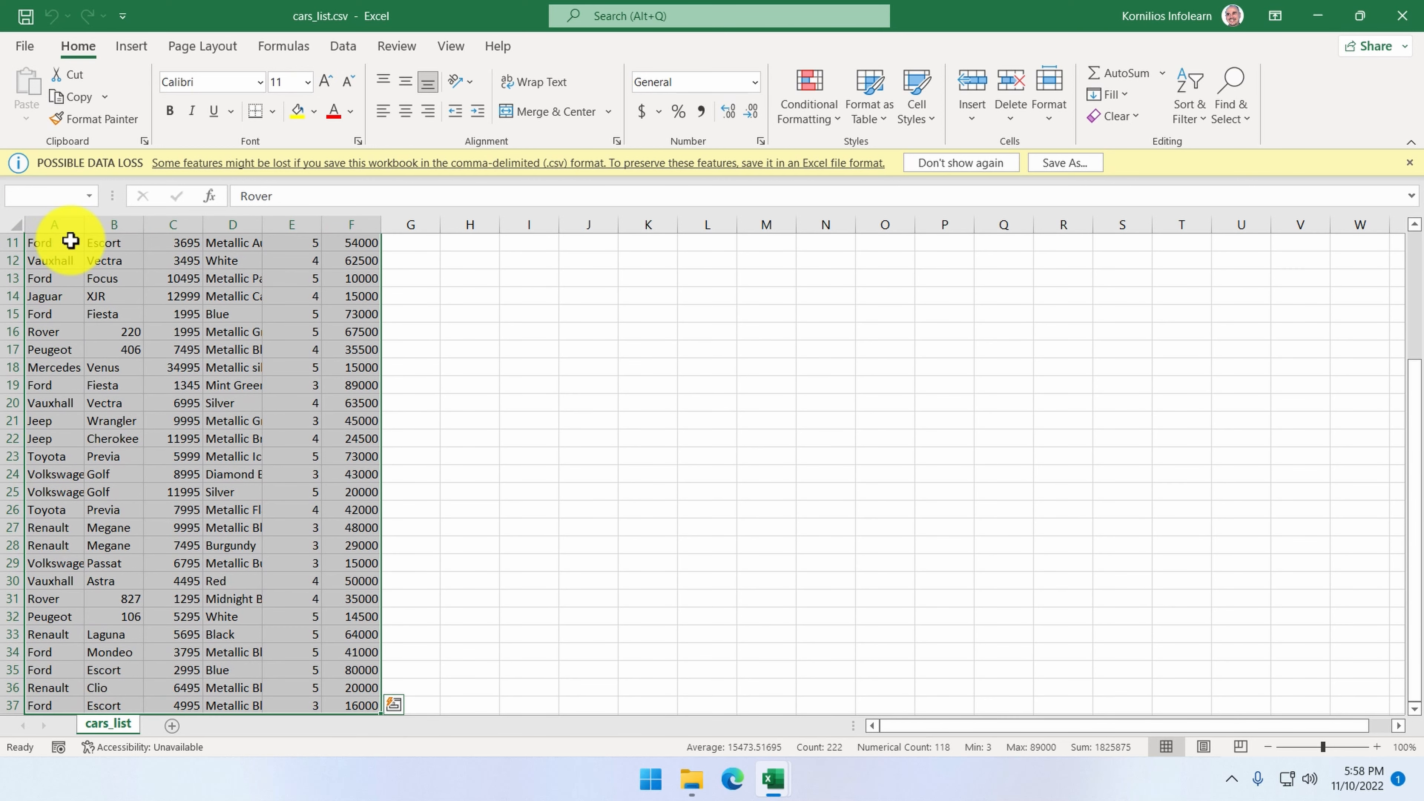
left_click(73, 96)
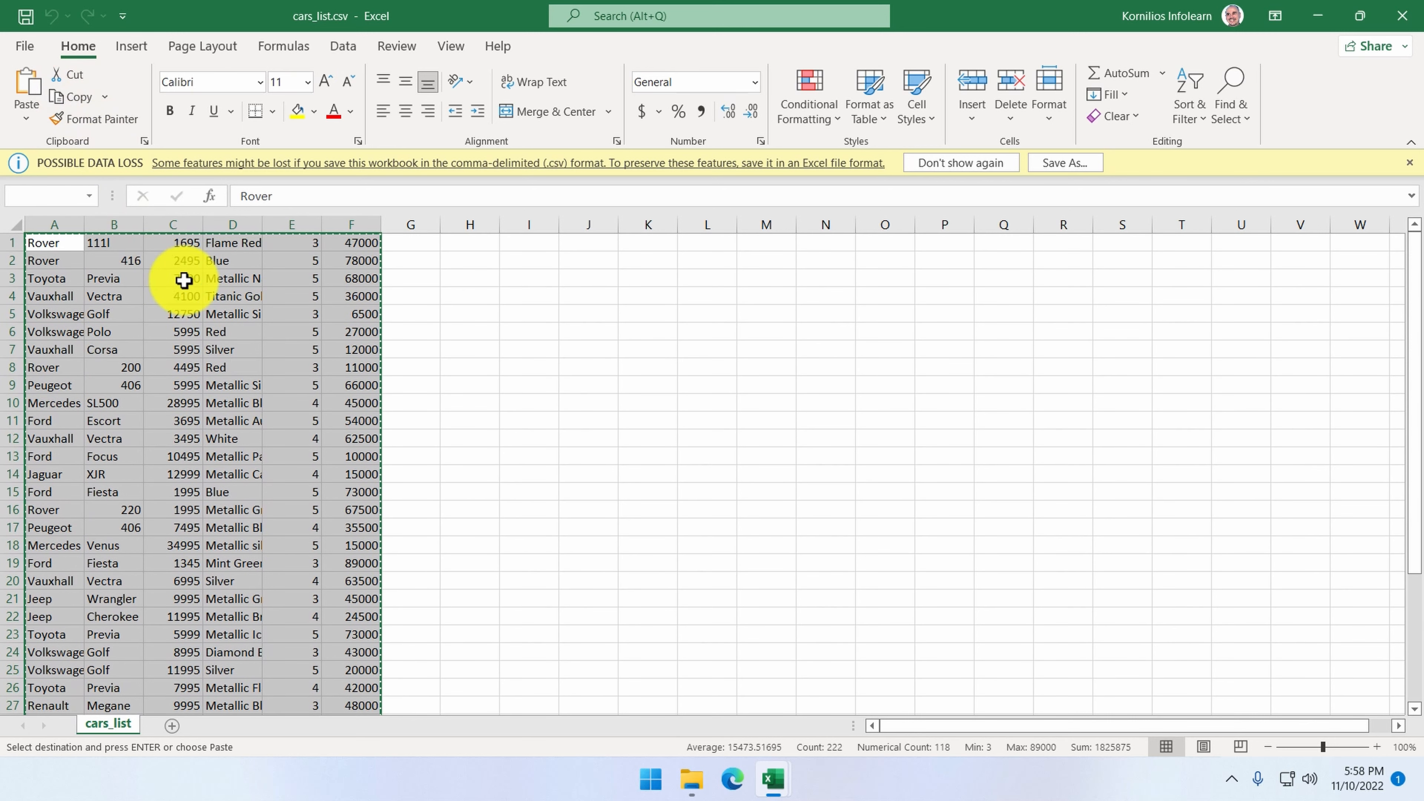
mouse_move(775, 777)
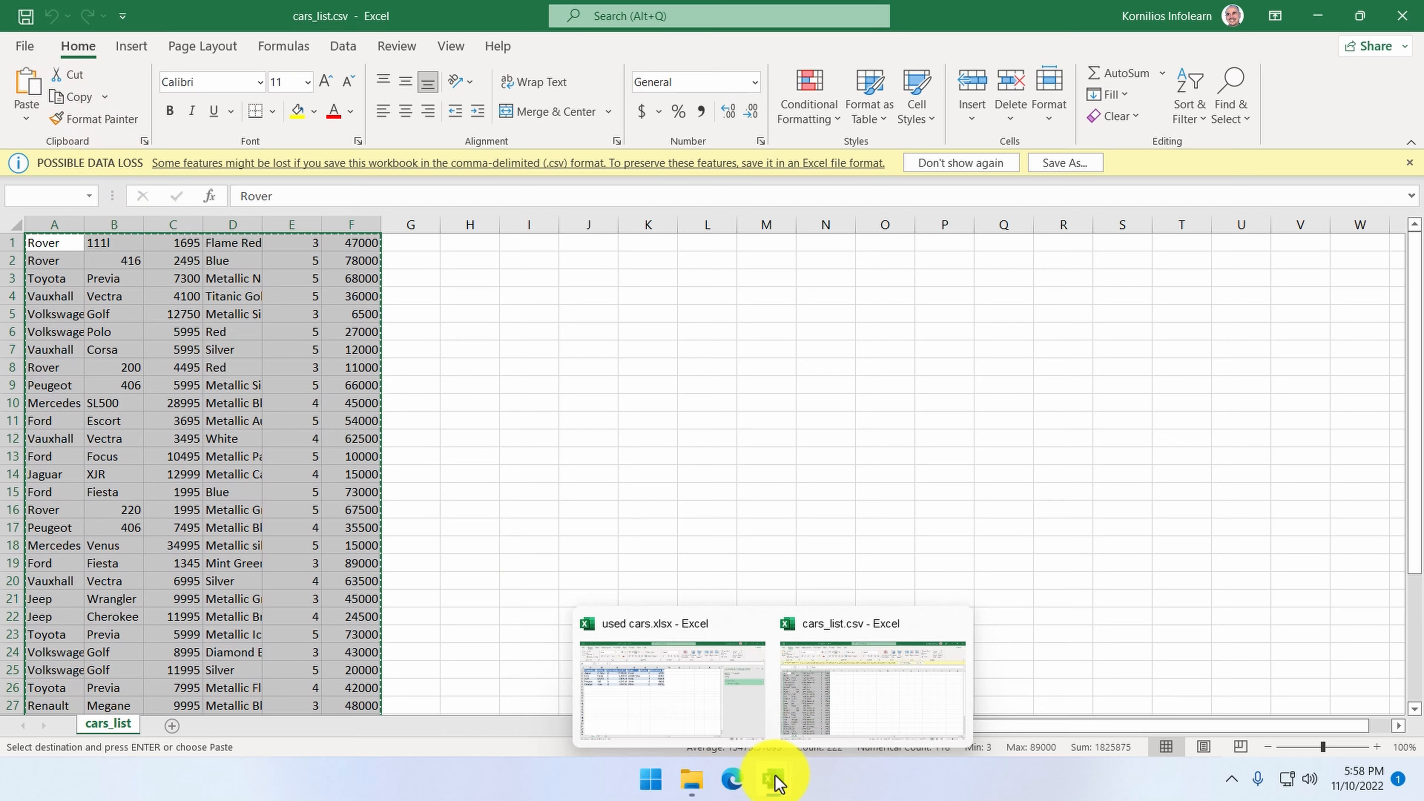
left_click(679, 696)
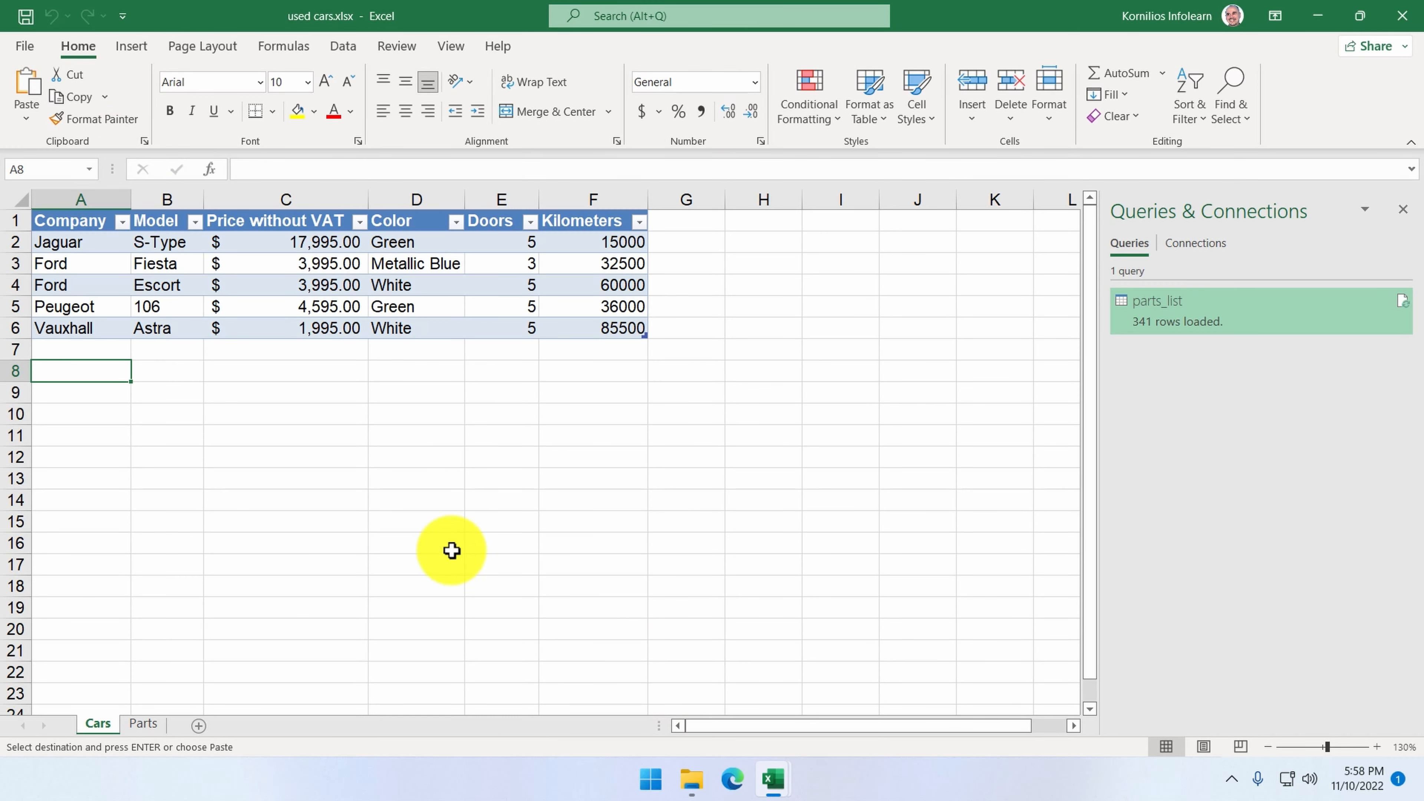
left_click(58, 349)
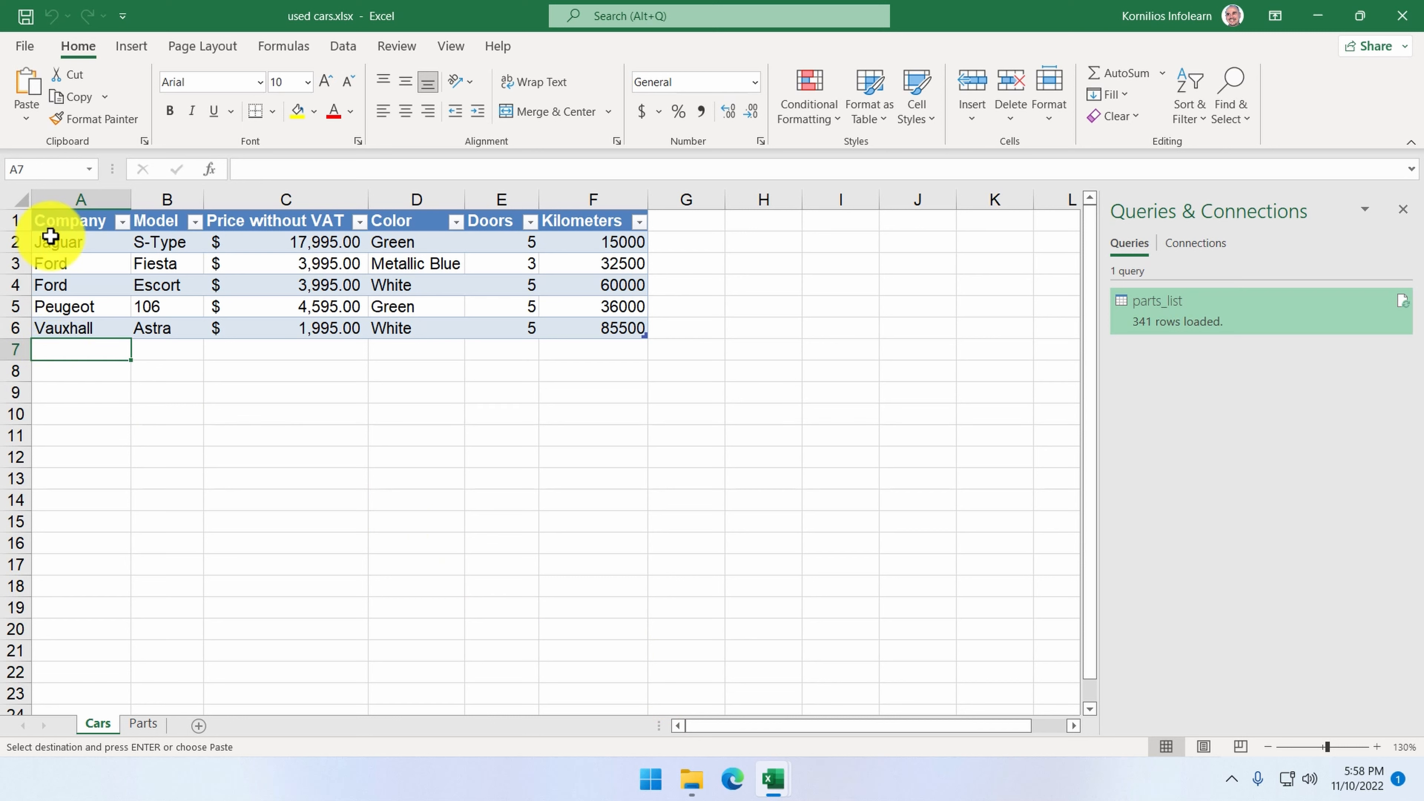
left_click(27, 84)
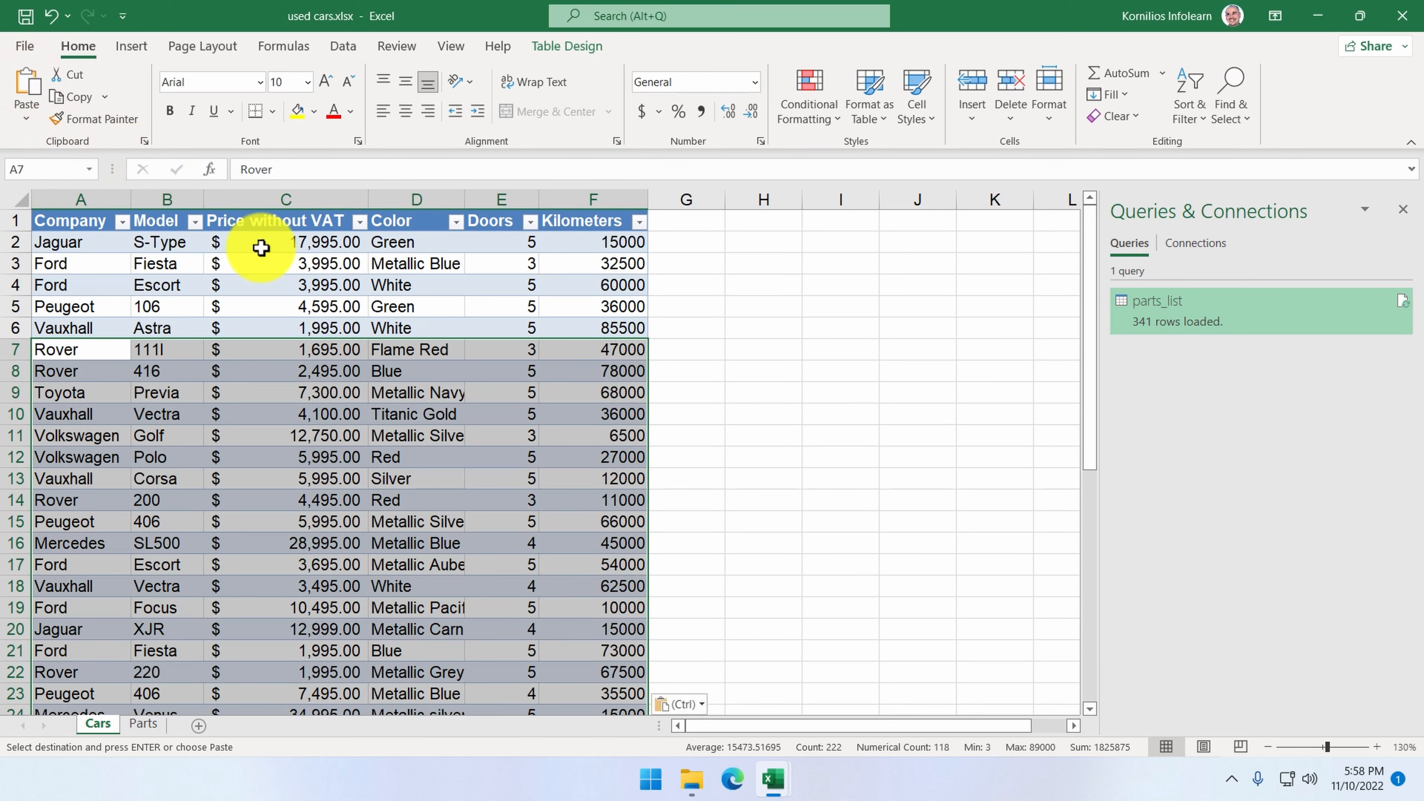
left_click(532, 436)
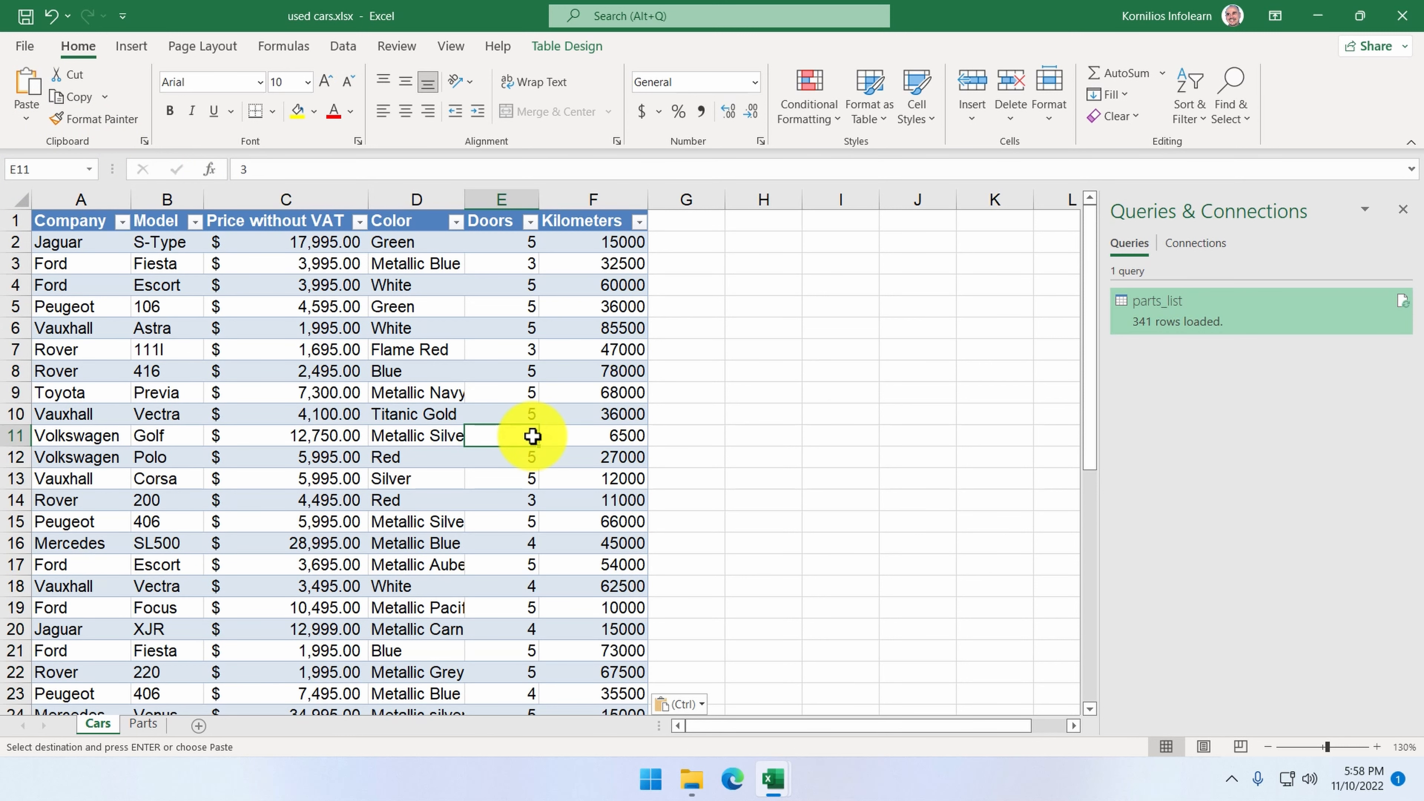